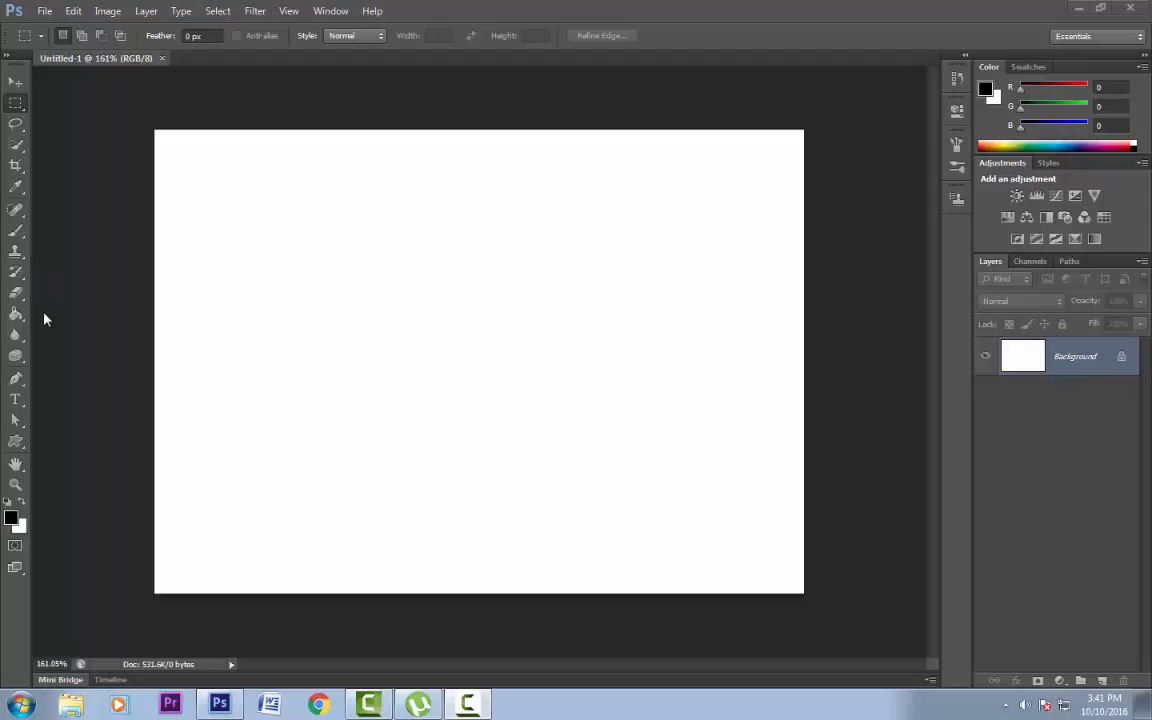
Step: Draw a closed four-sided straight-edged path near the canvas centre using the Pen tool in Path mode
click(16, 380)
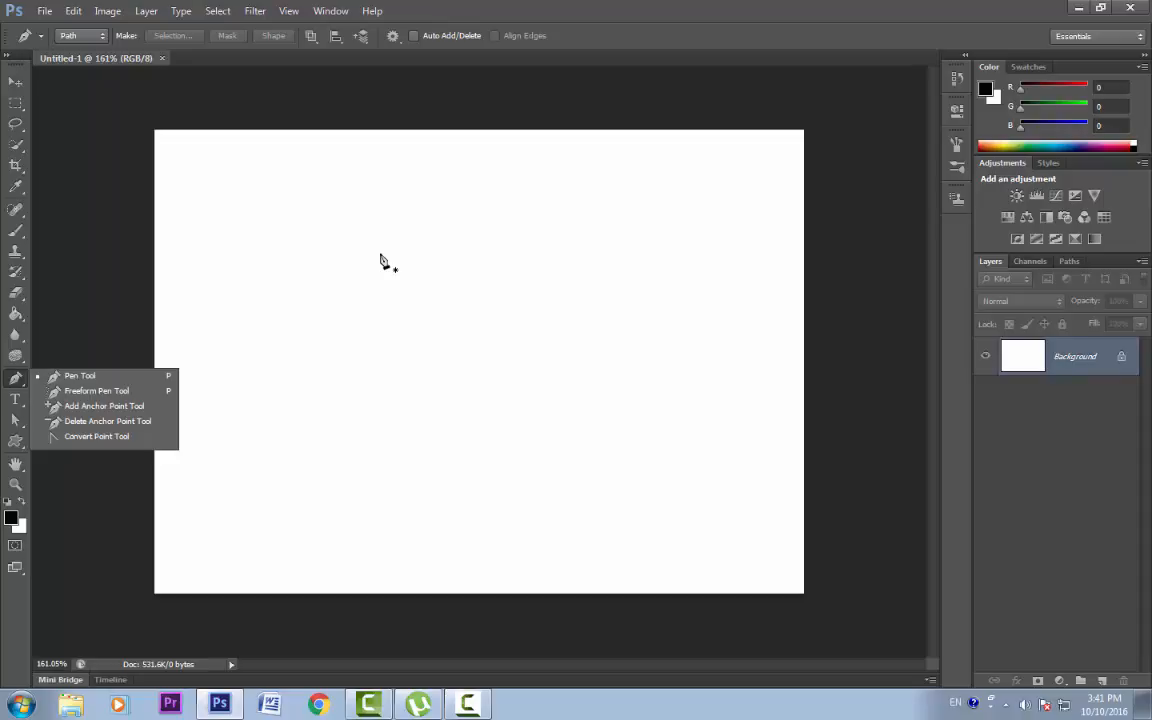
click(99, 36)
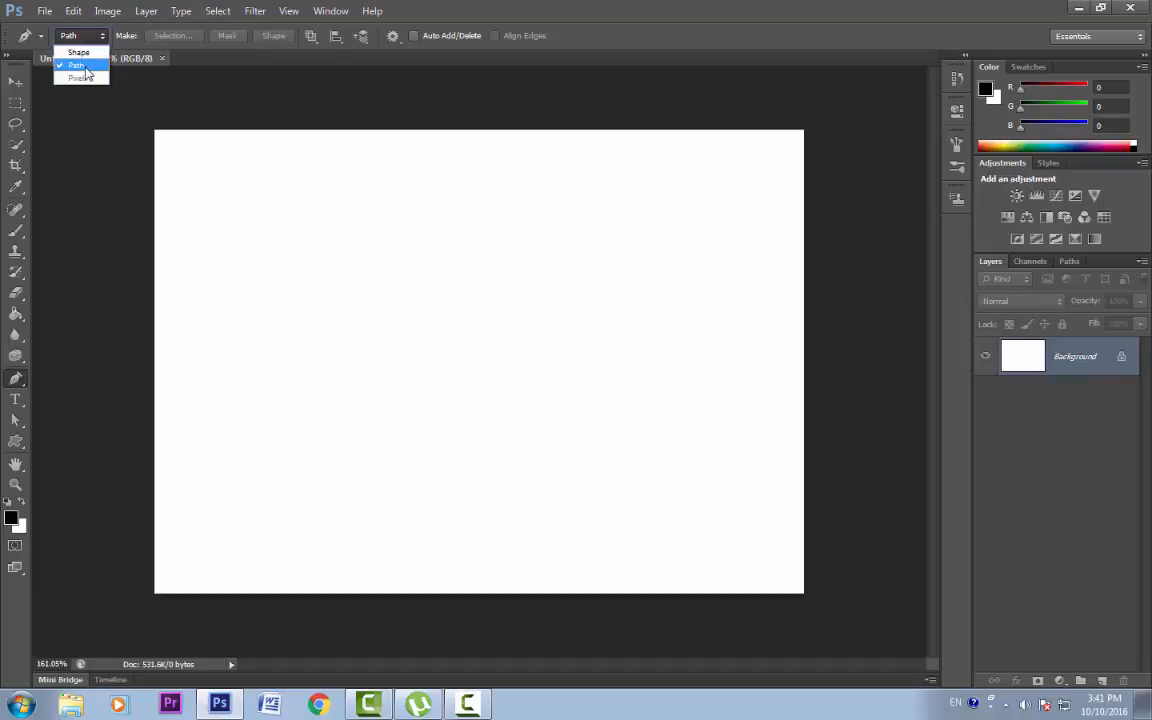
click(85, 66)
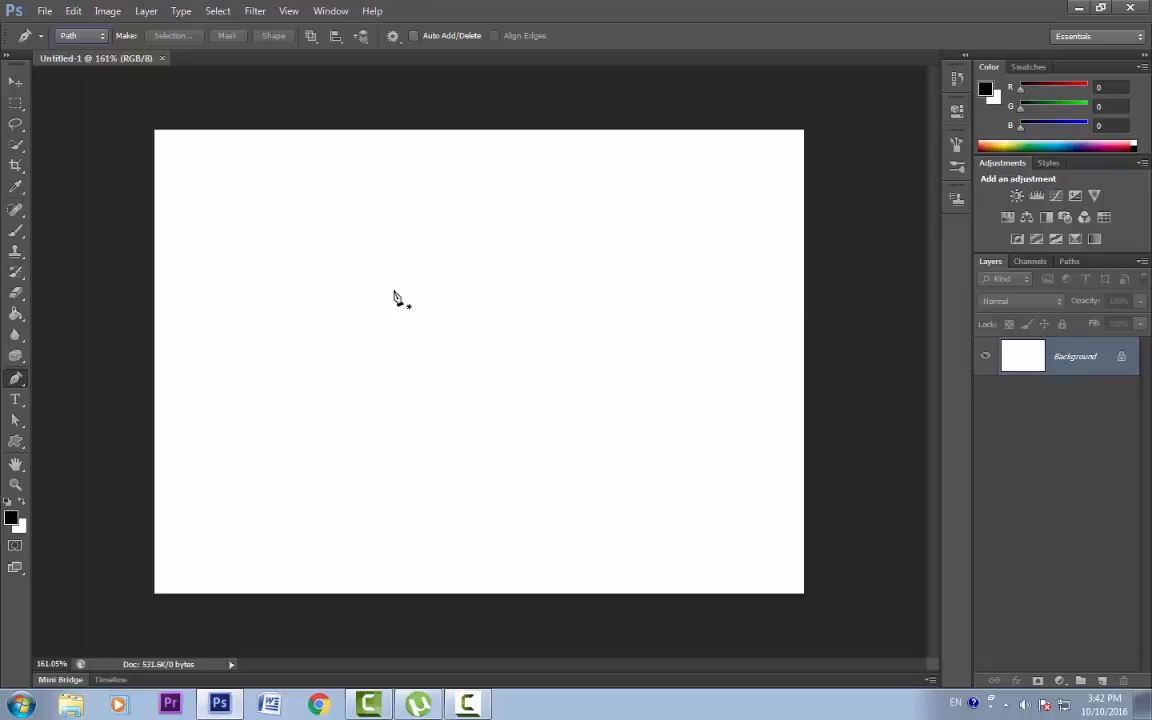
click(318, 304)
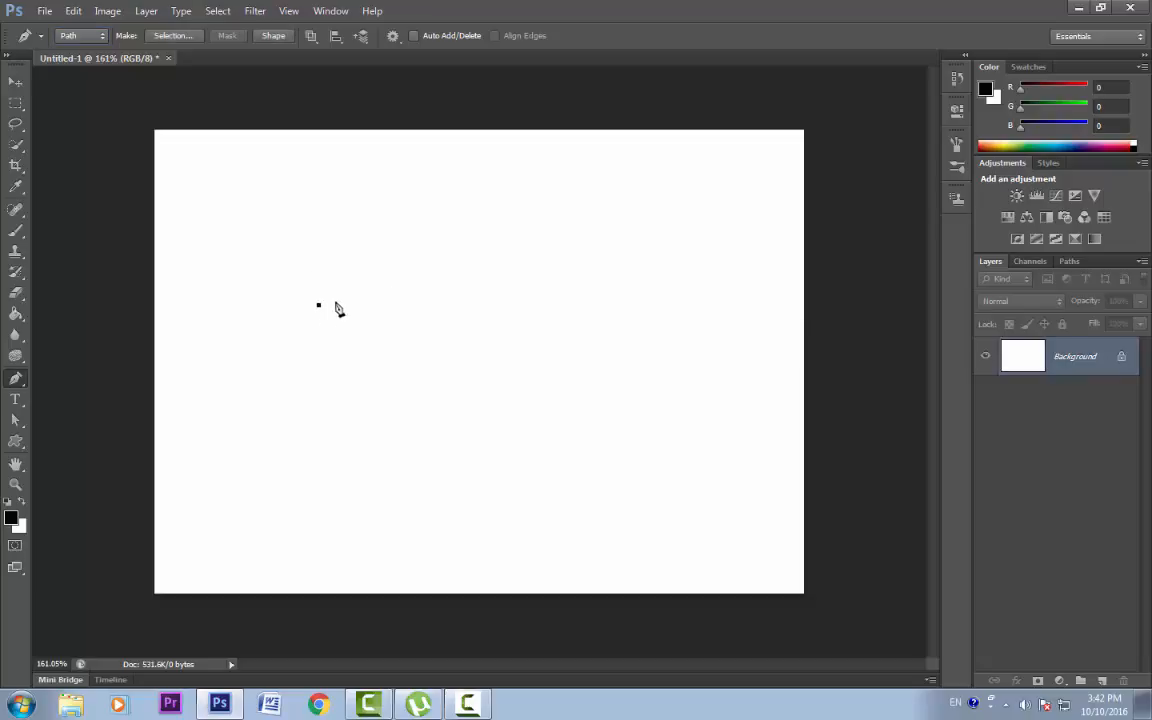
click(498, 297)
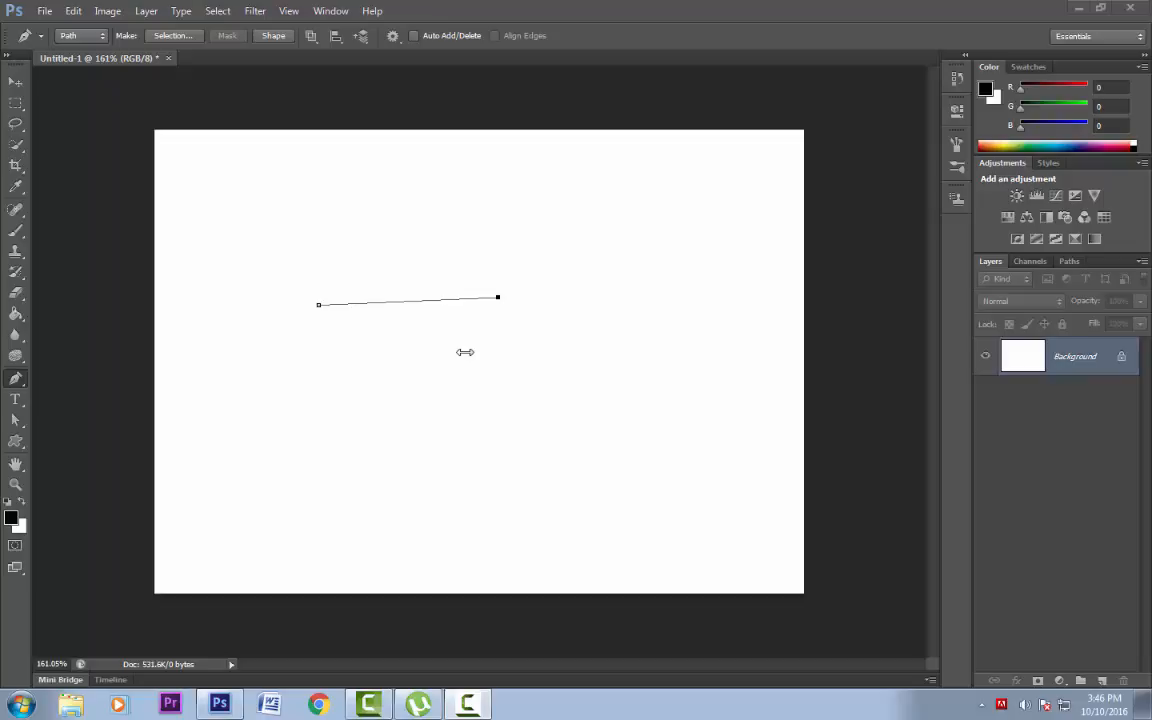
click(505, 405)
click(331, 411)
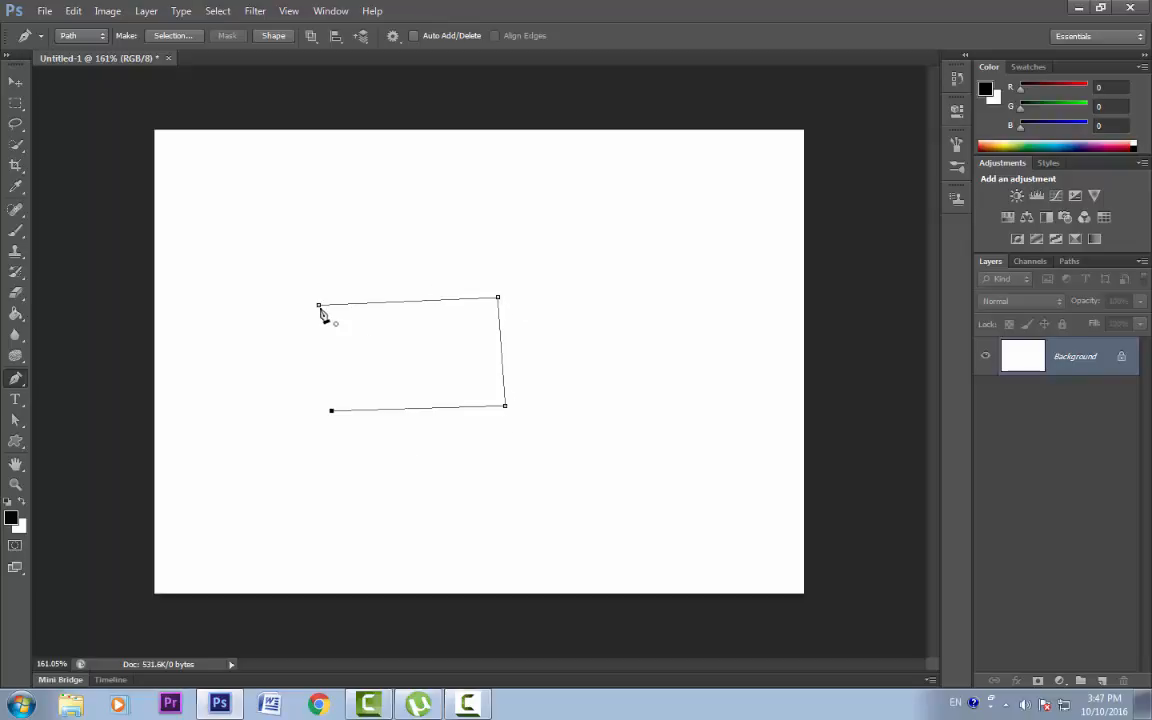
click(331, 411)
click(319, 306)
Step: Expand the toolbox to two columns and reposition the whole four-sided path on the canvas with the Path Selection tool
click(12, 50)
click(16, 256)
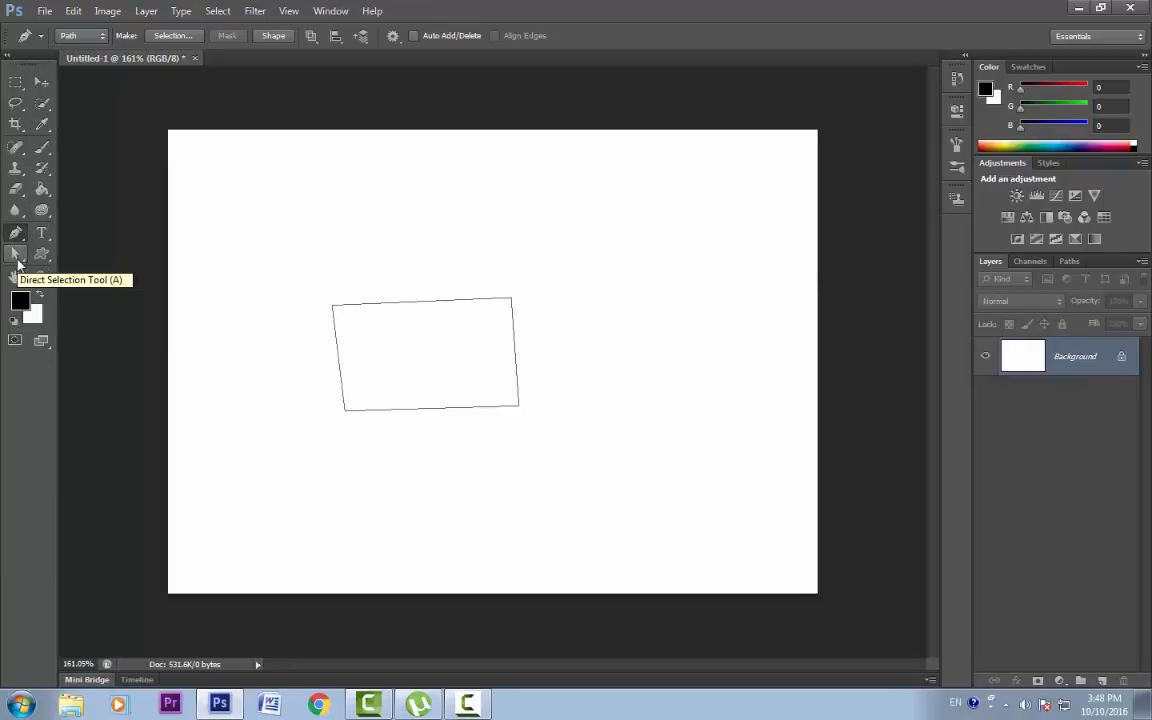
click(17, 256)
right_click(20, 250)
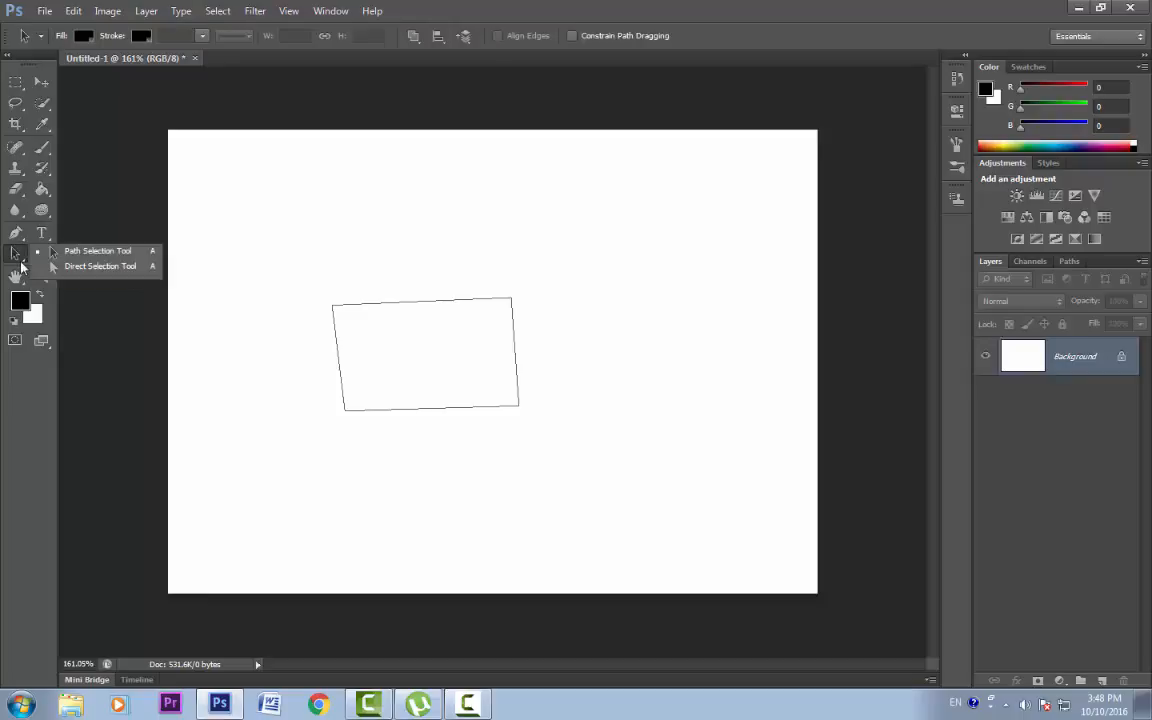
click(95, 256)
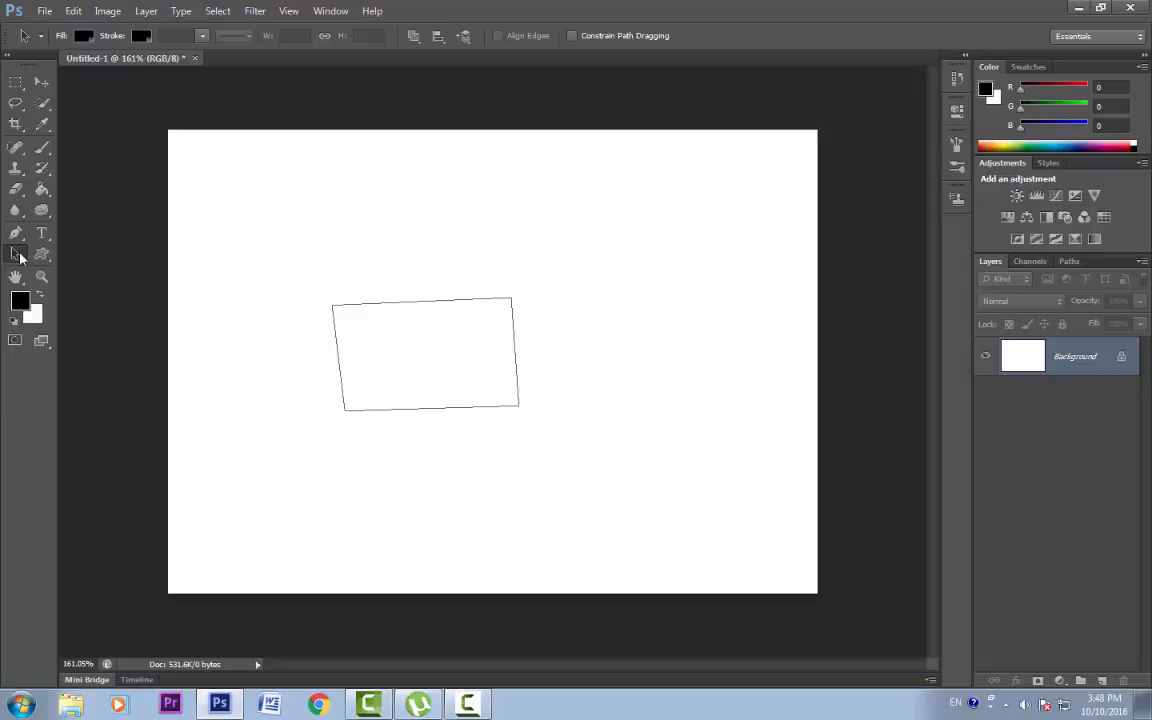
click(424, 303)
drag(458, 383, 477, 363)
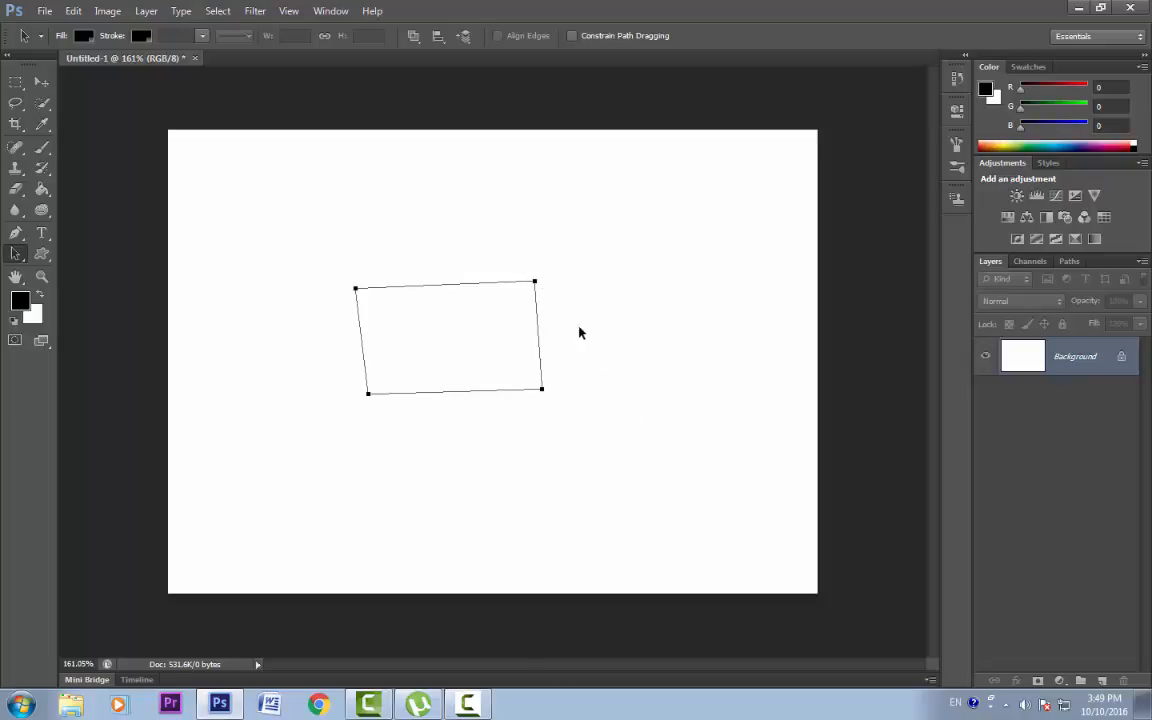
drag(535, 283, 595, 250)
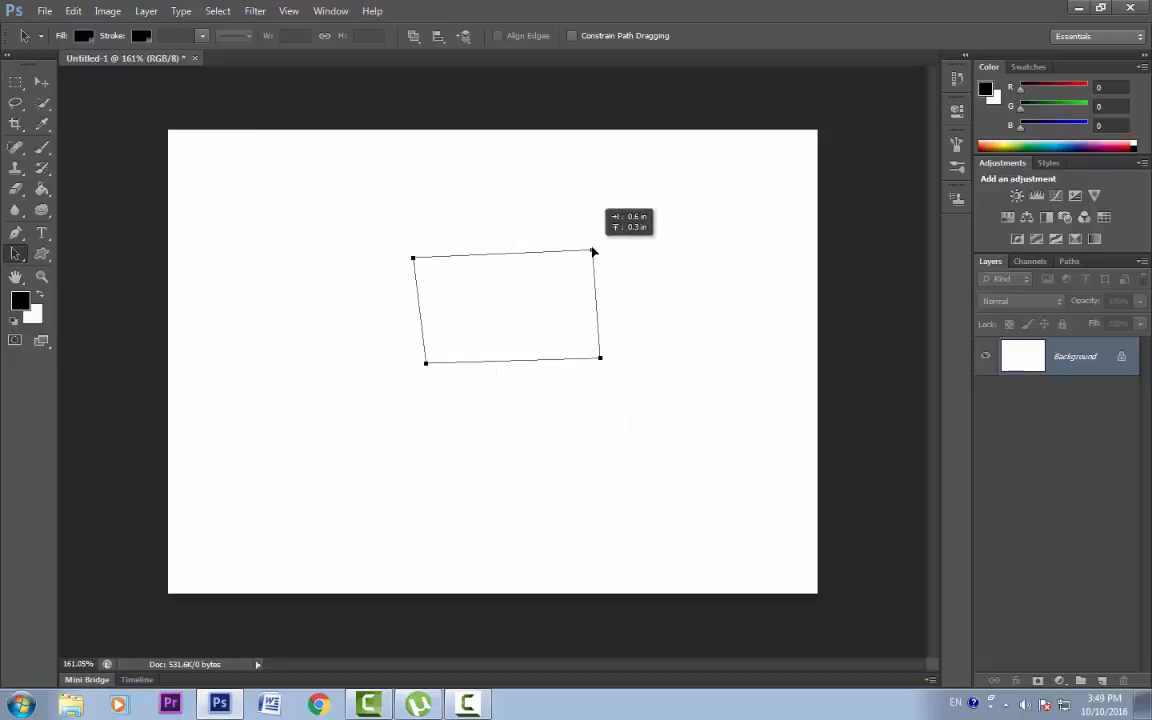
drag(519, 255, 495, 324)
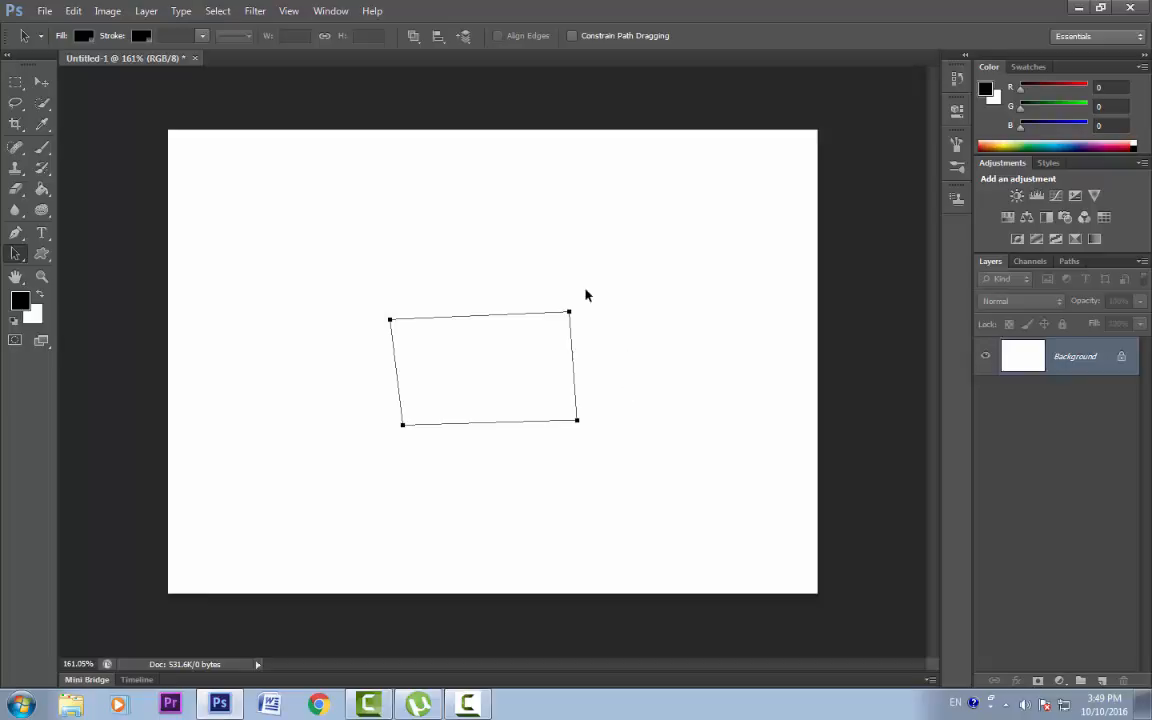
Step: Adjust the path's upper-right anchor point and shift its upper edge slightly with the Direct Selection tool
drag(18, 258, 95, 270)
right_click(16, 257)
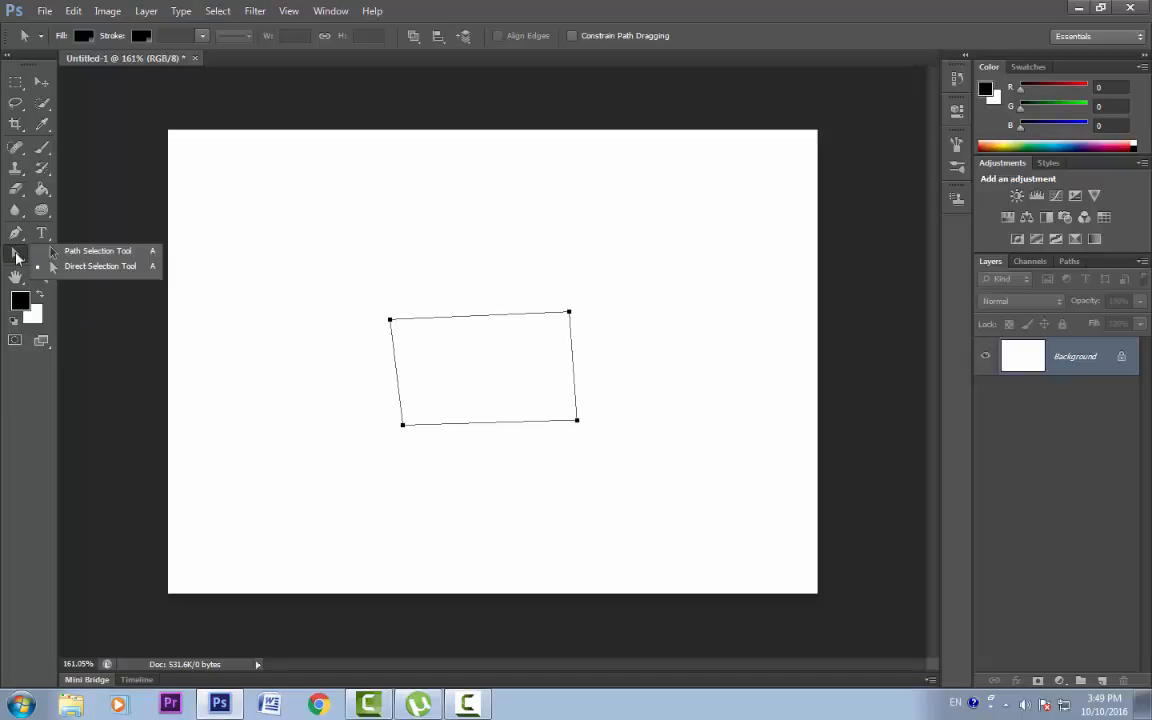
click(540, 379)
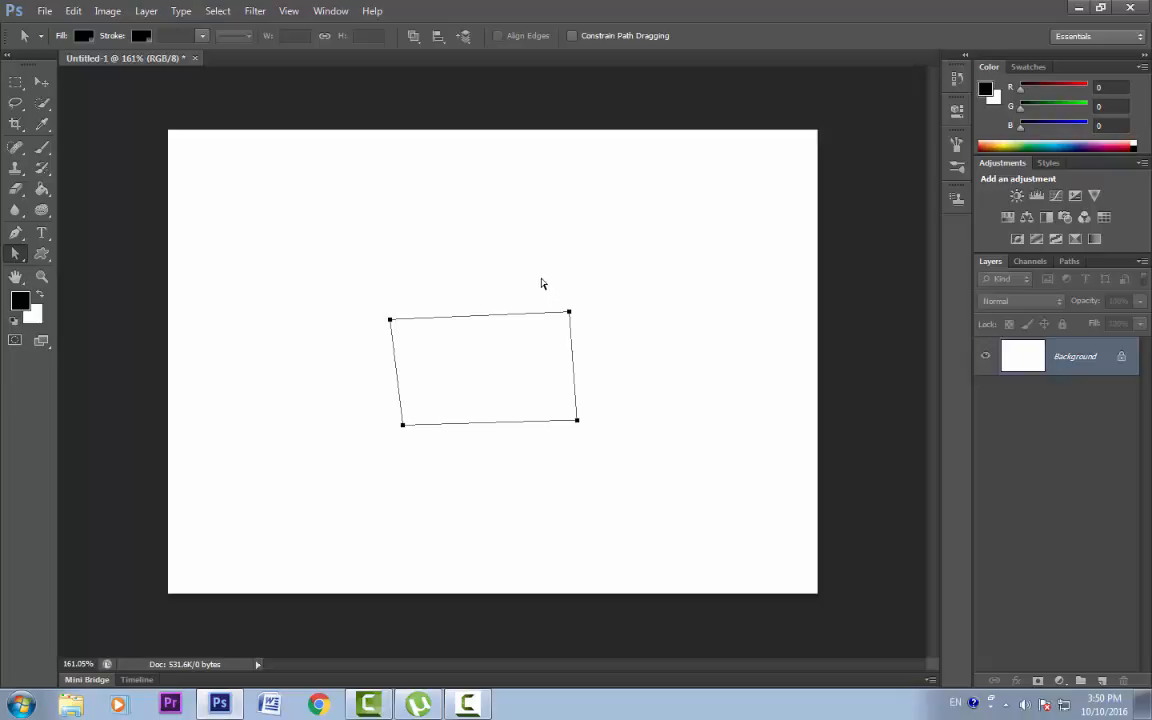
drag(540, 280, 648, 381)
mouse_move(570, 313)
mouse_down()
mouse_move(625, 257)
mouse_move(588, 306)
mouse_move(635, 291)
mouse_move(519, 299)
mouse_move(599, 334)
mouse_move(571, 317)
mouse_up()
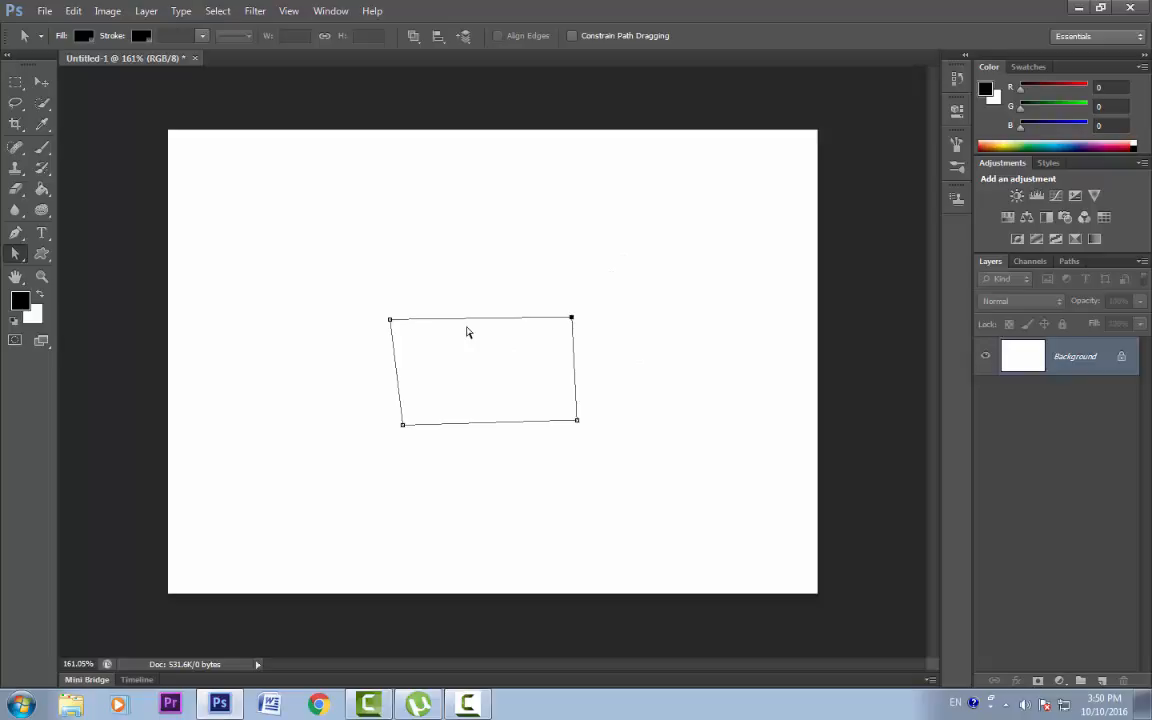
mouse_move(468, 323)
mouse_down()
mouse_move(488, 378)
mouse_move(470, 254)
mouse_move(487, 391)
mouse_move(468, 260)
mouse_move(480, 379)
mouse_move(465, 278)
mouse_move(491, 352)
mouse_move(491, 288)
mouse_move(460, 265)
mouse_move(475, 307)
mouse_up()
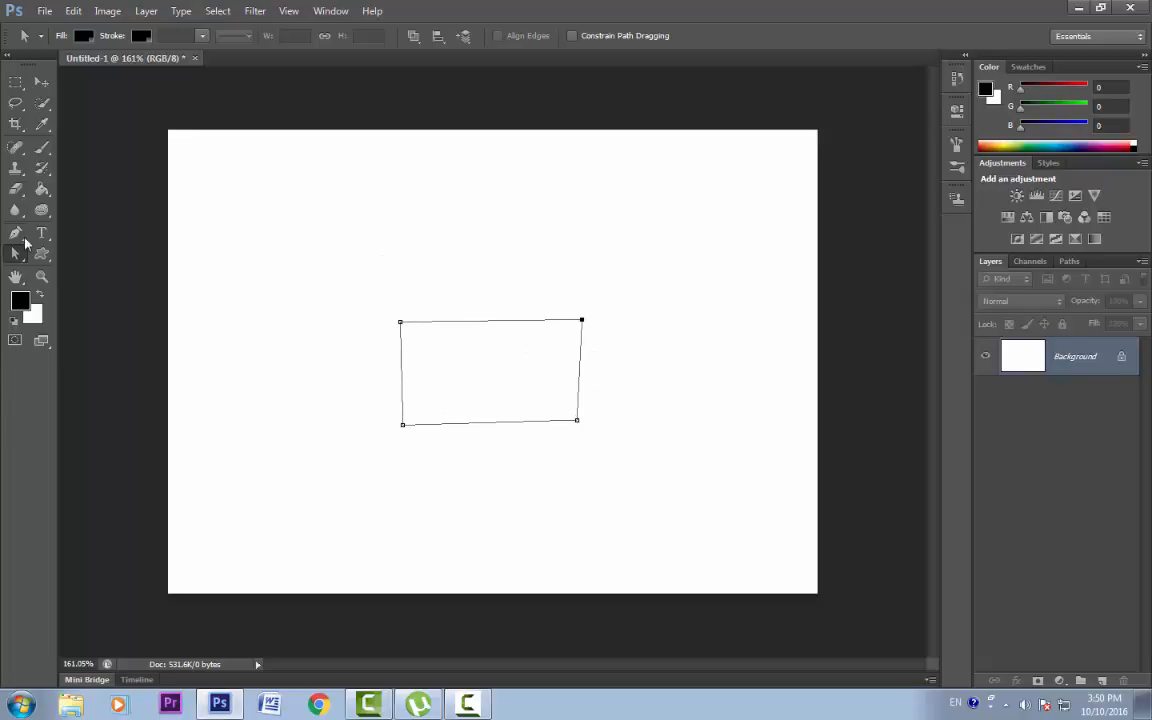
Step: Return to the standard Pen tool and enable its Auto Add/Delete option
click(22, 236)
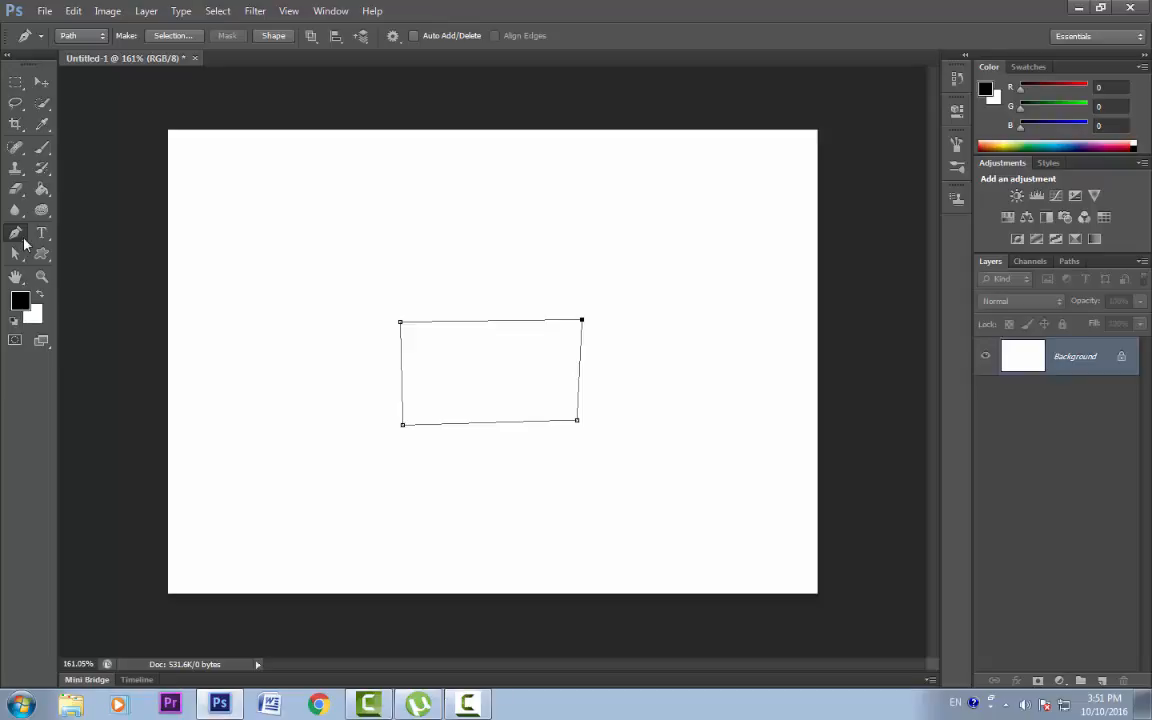
click(24, 241)
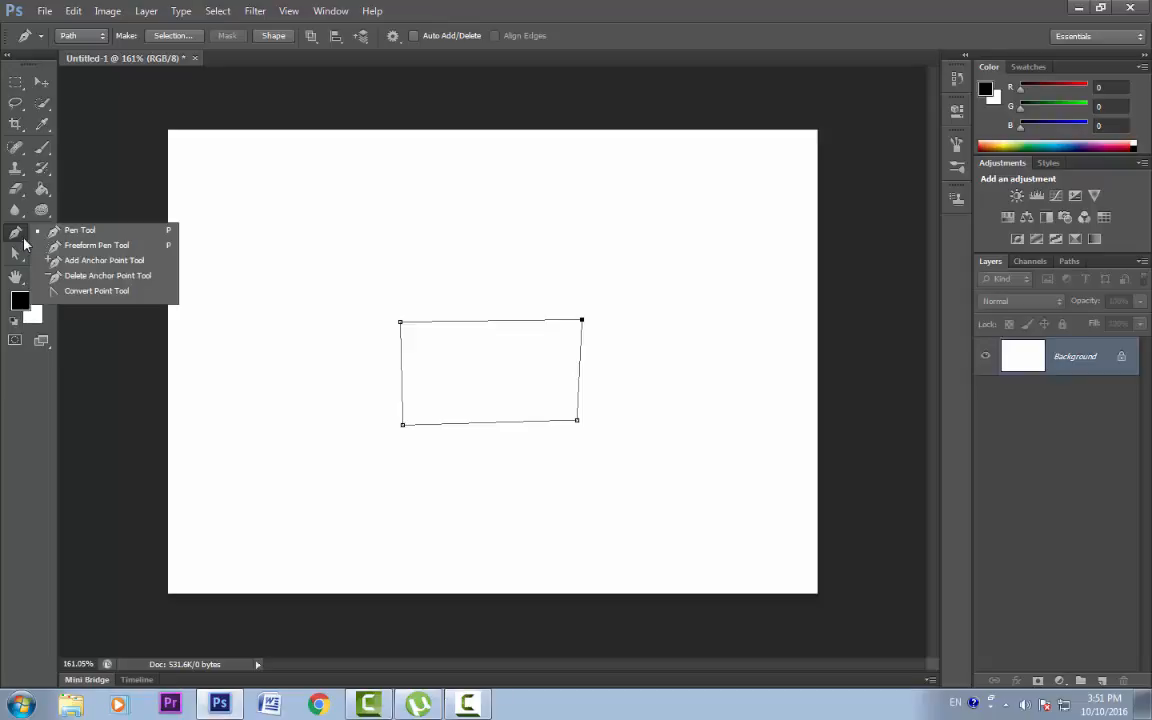
click(90, 262)
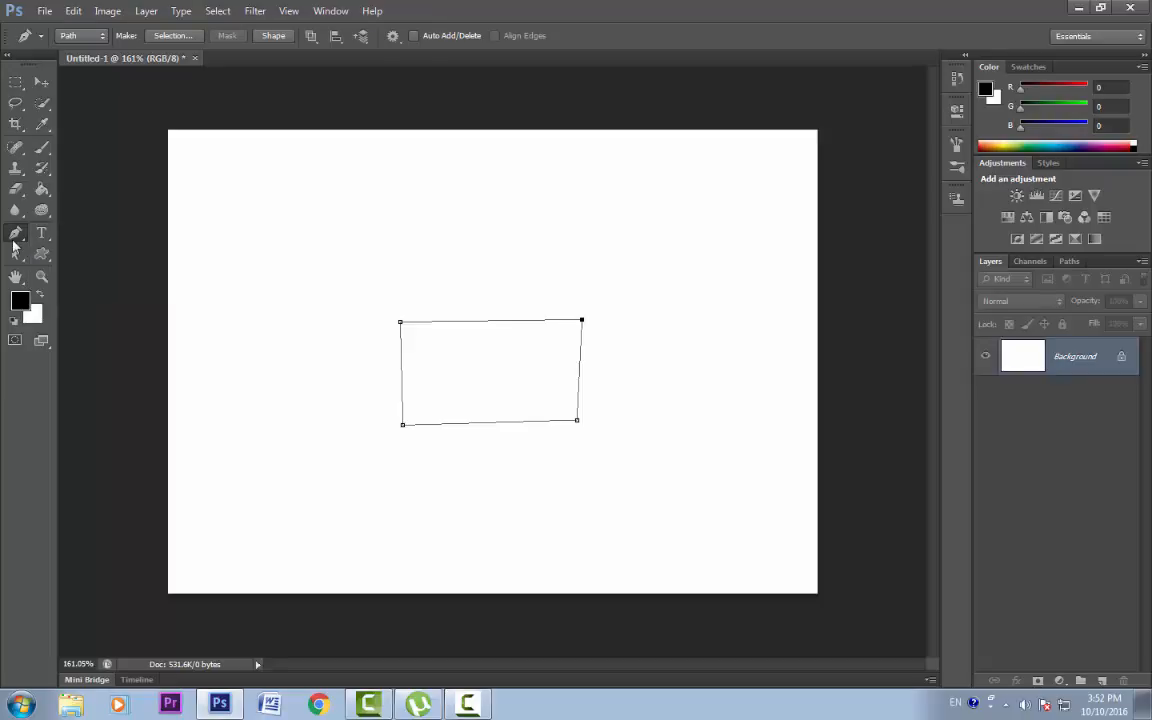
click(15, 232)
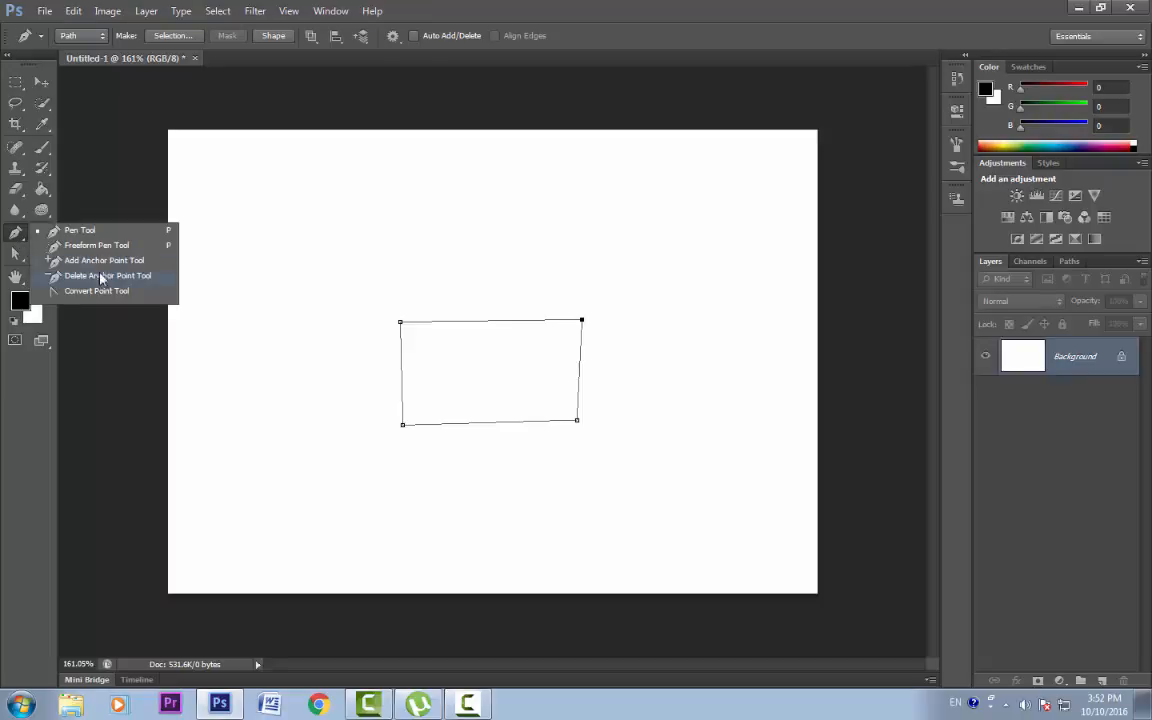
click(80, 230)
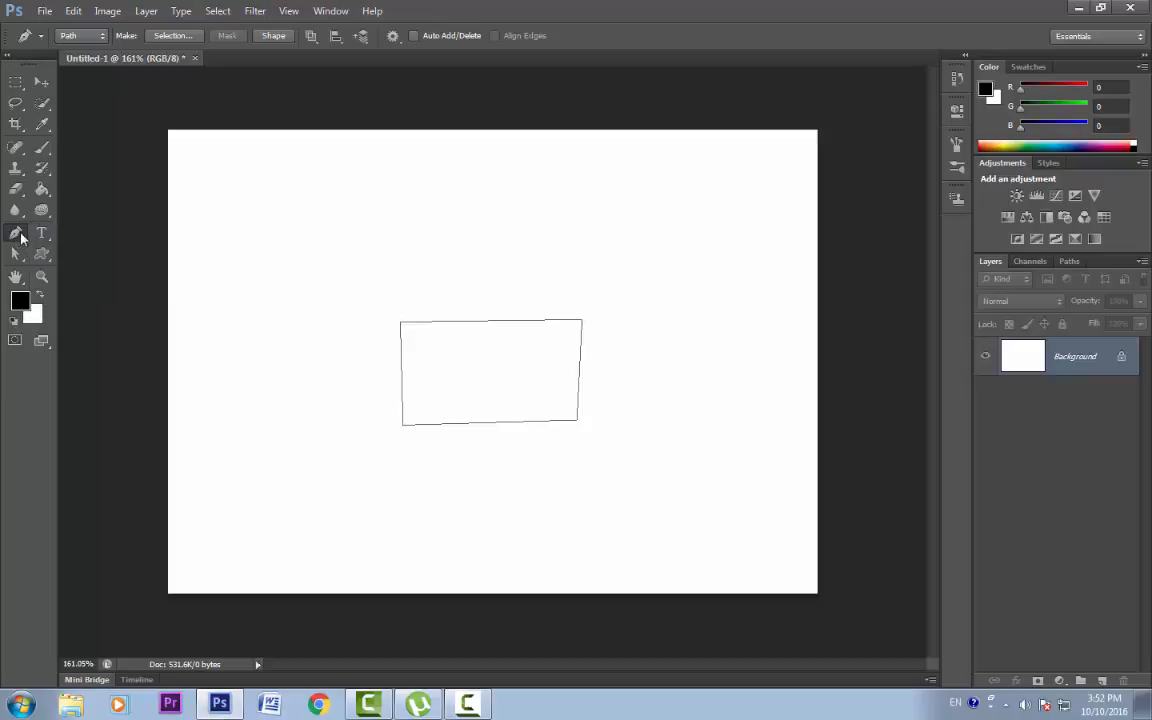
click(416, 40)
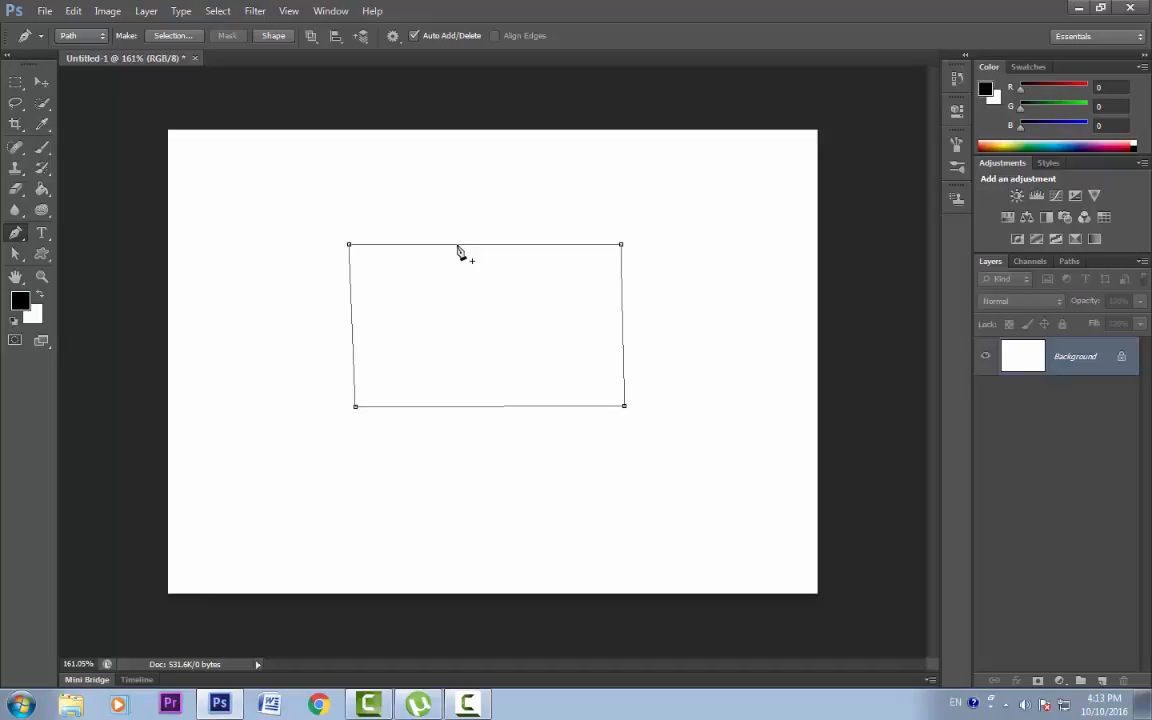
Step: Add an anchor point to the middle of the path's upper edge and remove its lower-right corner anchor
click(472, 244)
click(620, 245)
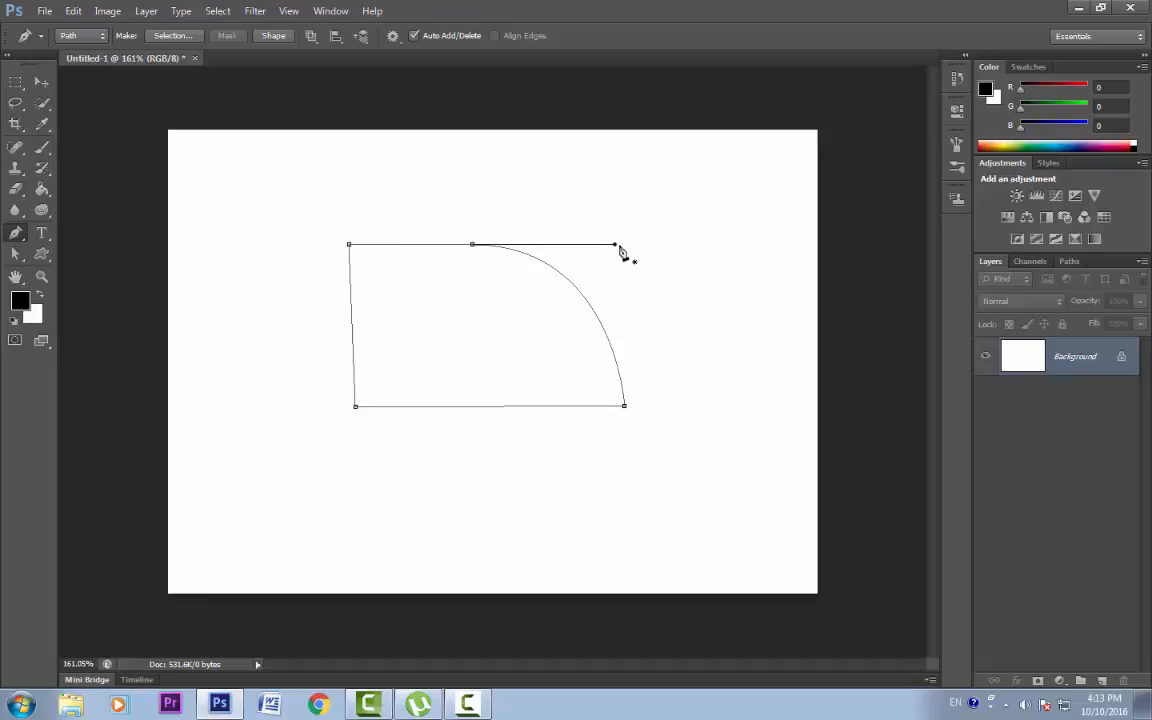
key(ctrl+z)
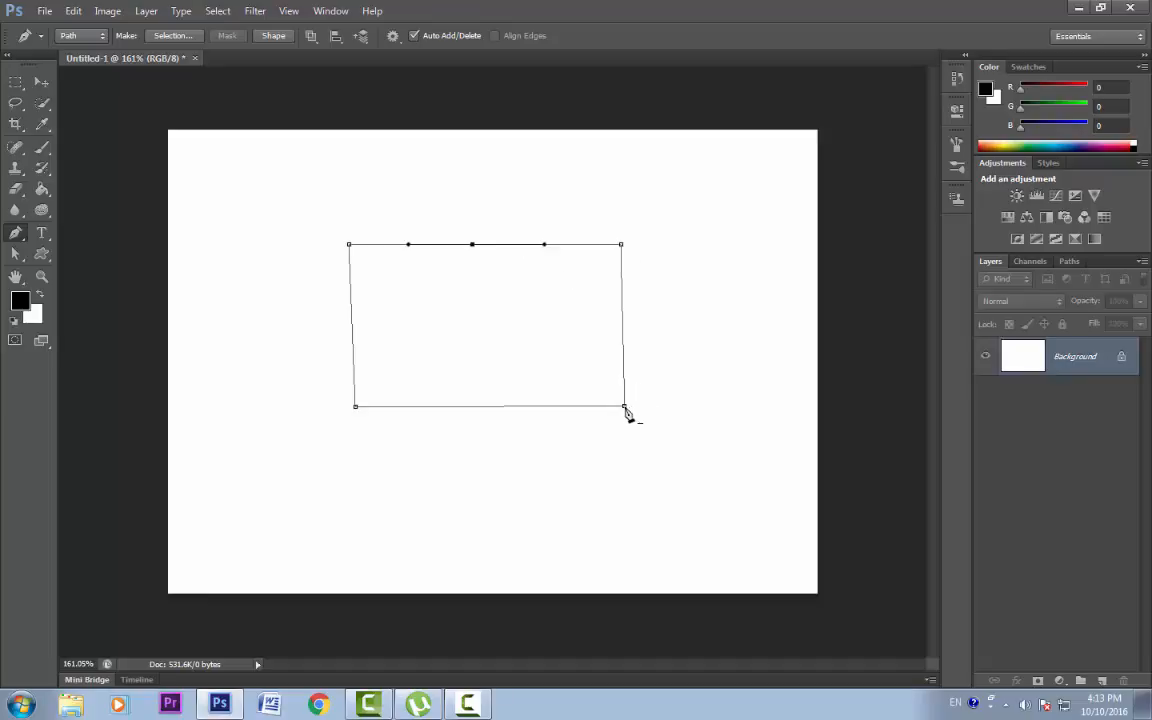
click(625, 407)
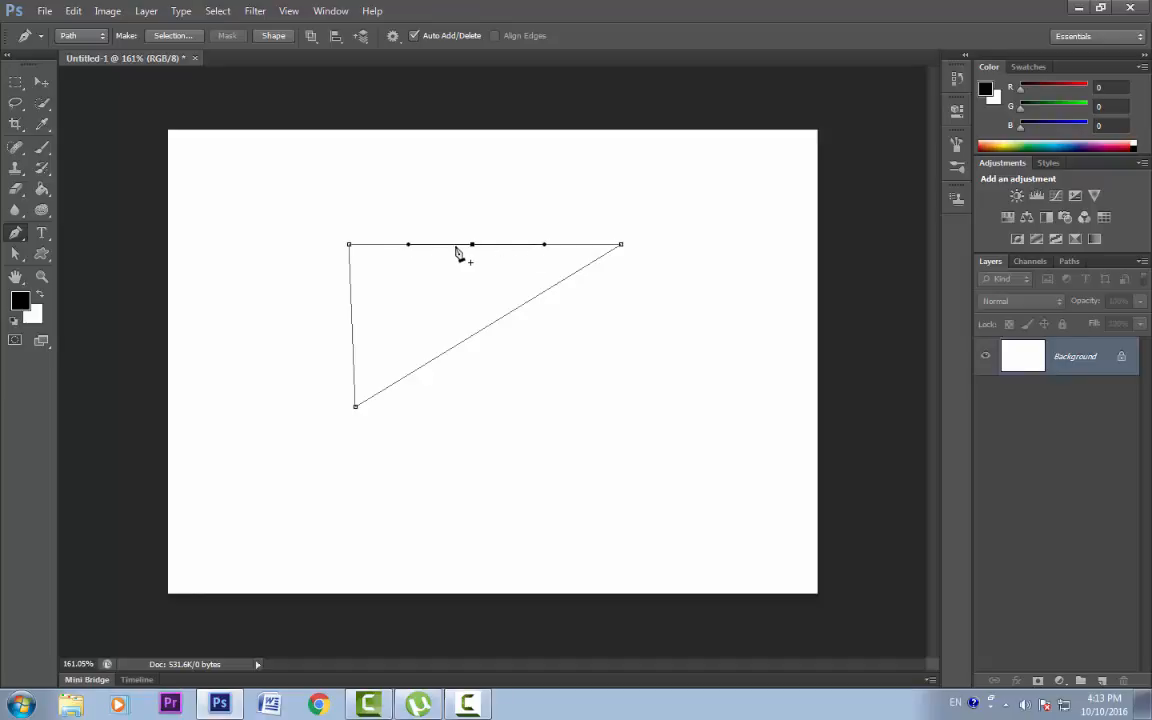
Step: Select all anchor points of the path with the Direct Selection tool and delete the path
click(17, 255)
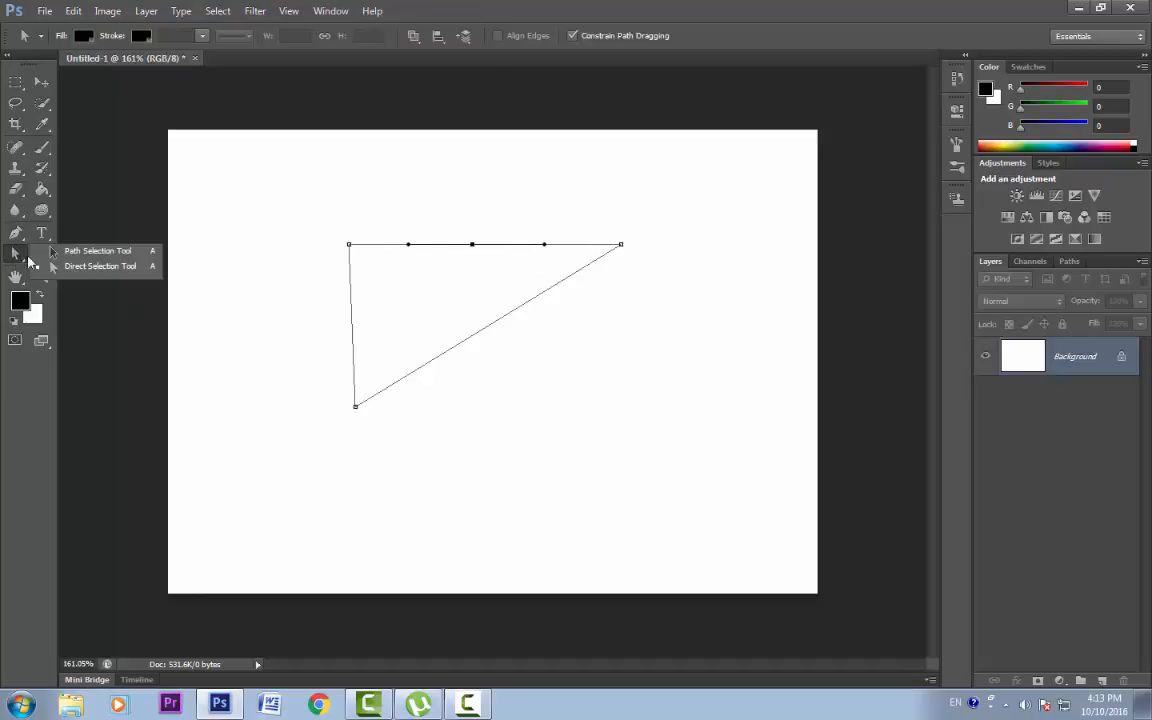
click(98, 265)
drag(262, 165, 681, 501)
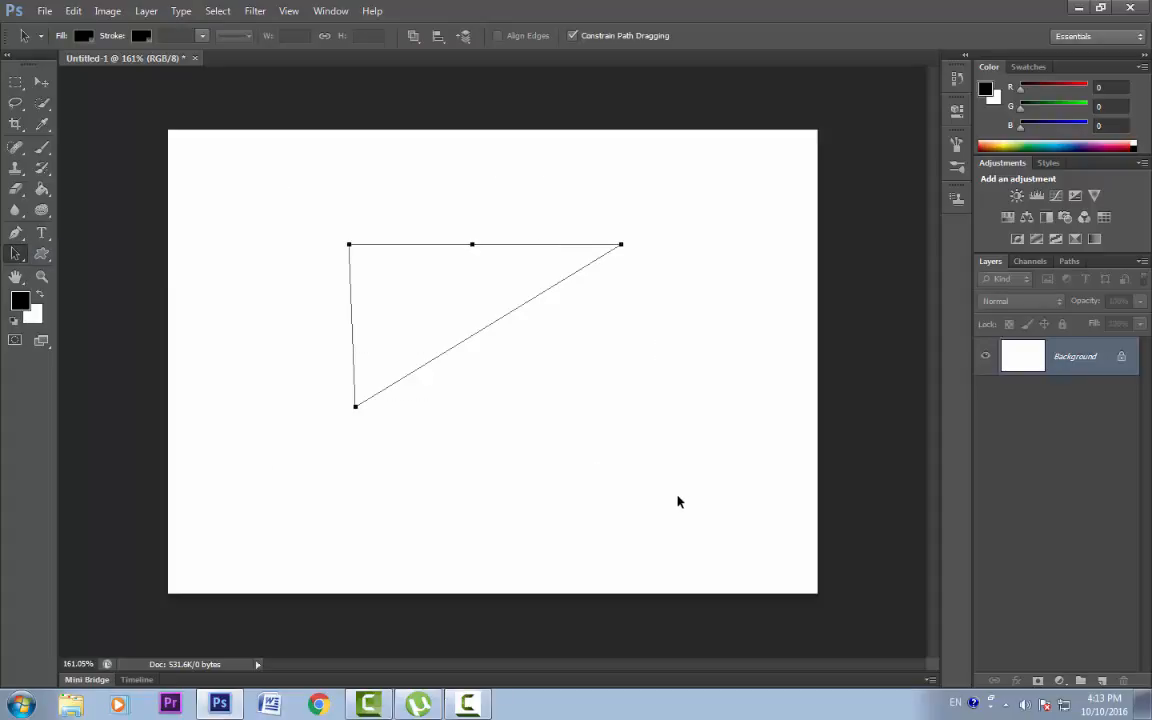
key(Delete)
Step: Draw a closed, rounded path from four curved anchor points with the Pen tool, left of the canvas centre
click(20, 236)
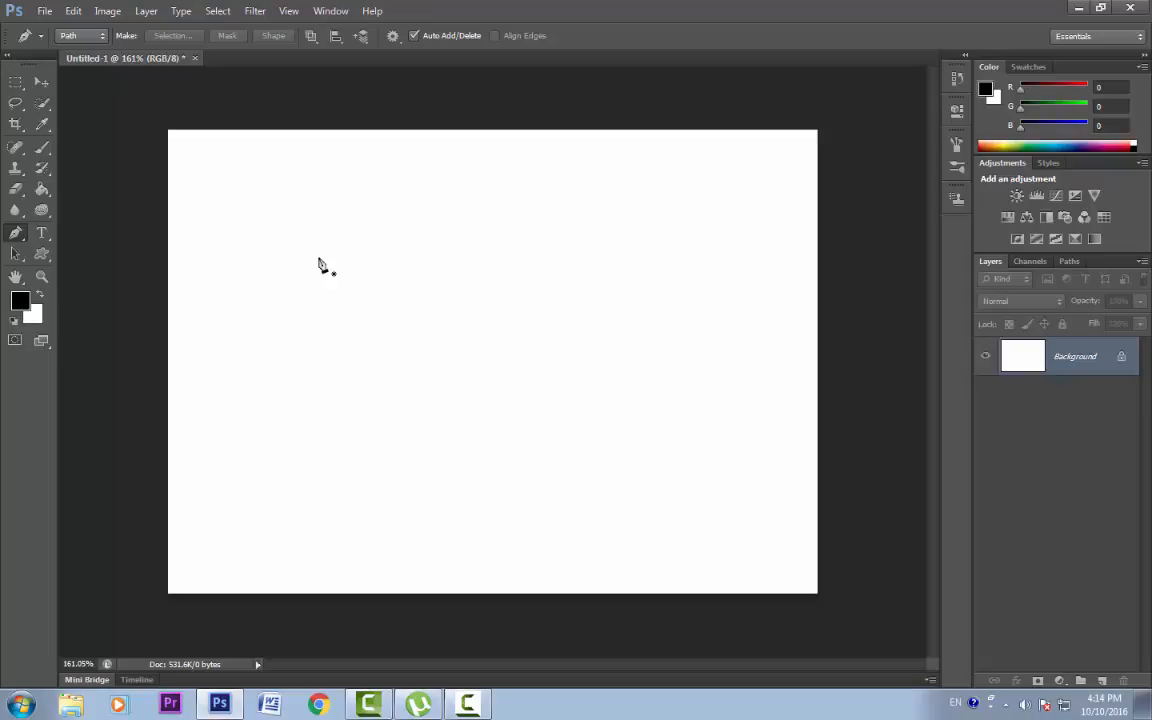
drag(316, 277, 358, 236)
drag(358, 236, 358, 236)
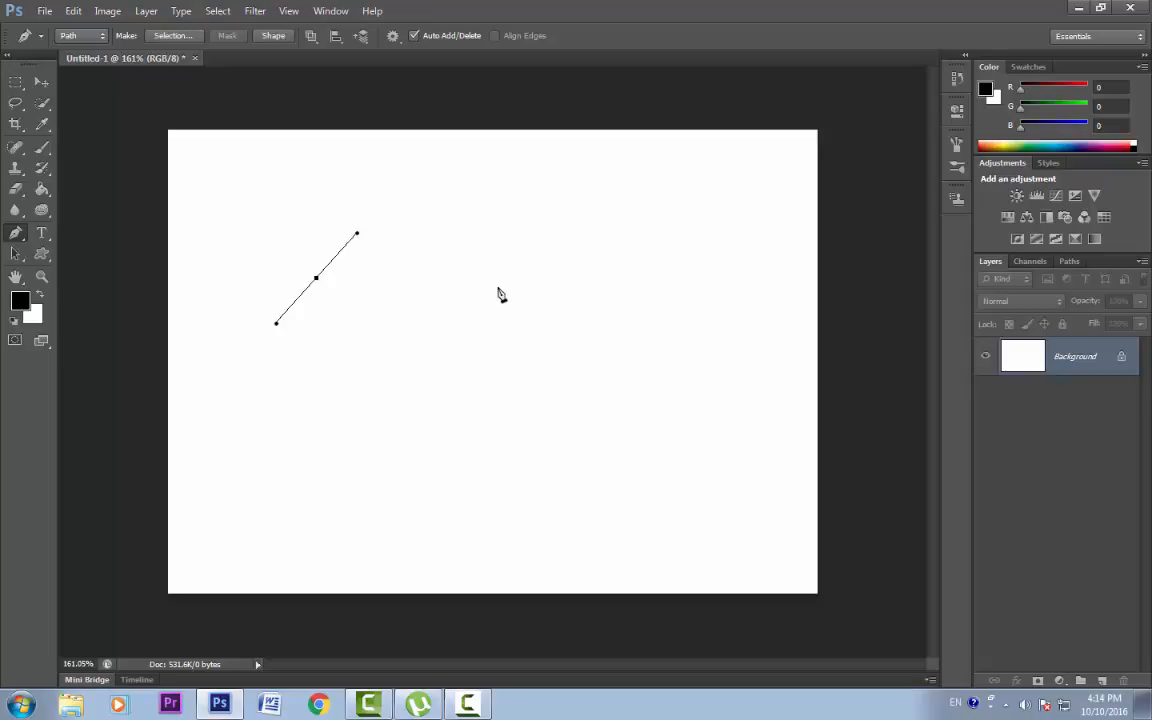
drag(495, 287, 516, 333)
drag(476, 391, 443, 418)
drag(338, 406, 297, 383)
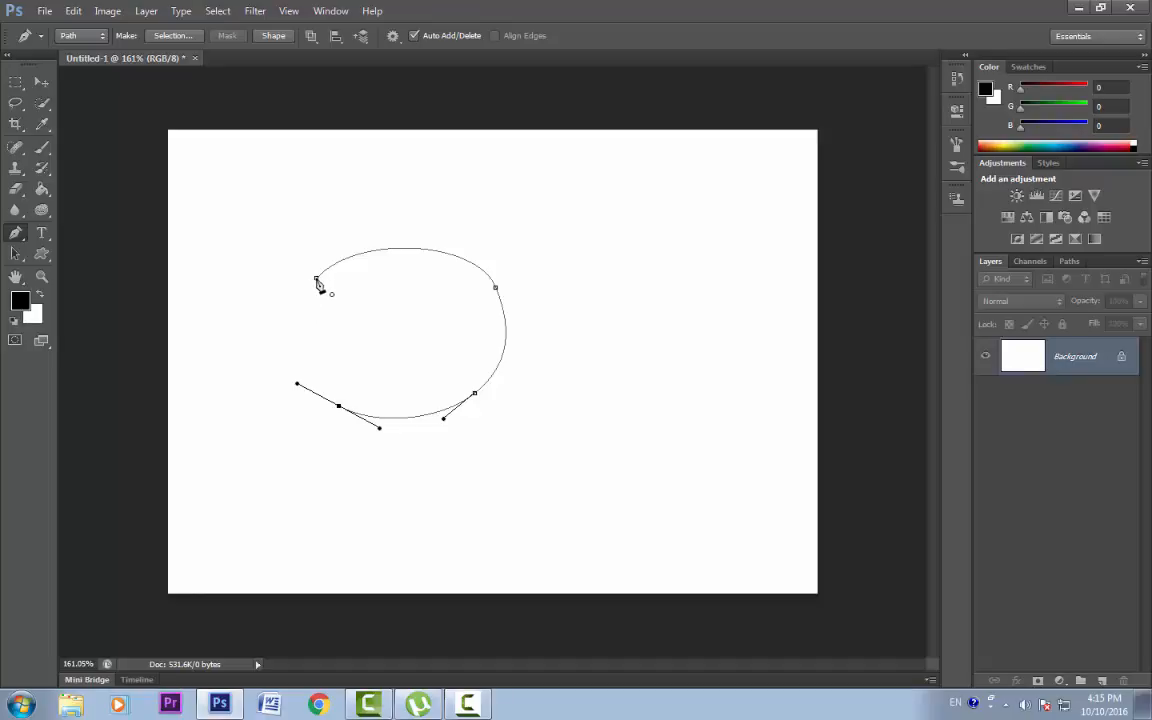
drag(317, 284, 316, 283)
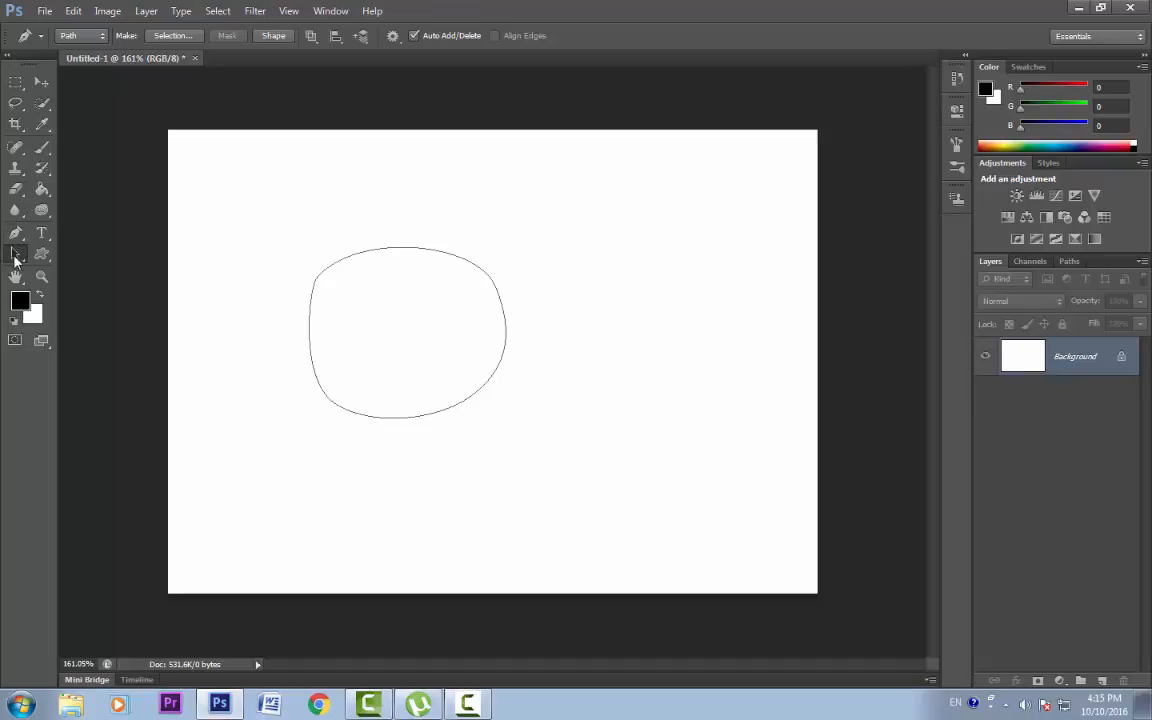
Step: Move the rounded path's lower-right anchor slightly down and pull its top curve upward with the Direct Selection tool
click(15, 254)
click(75, 242)
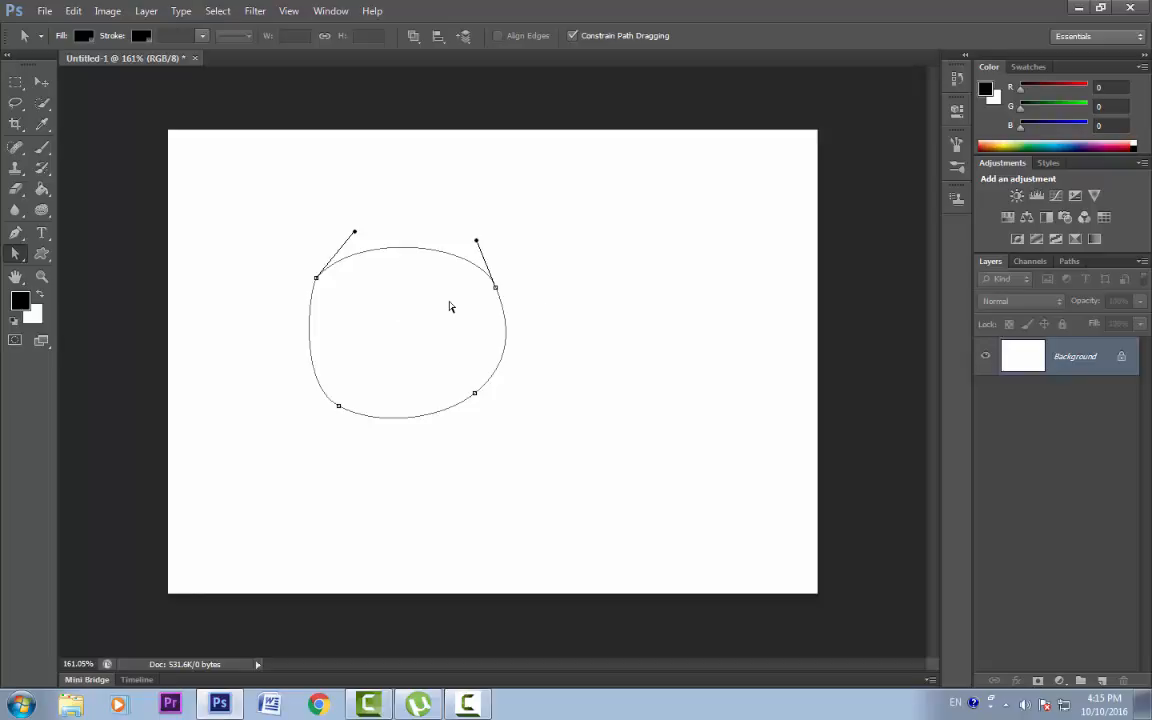
click(465, 385)
drag(450, 373, 451, 434)
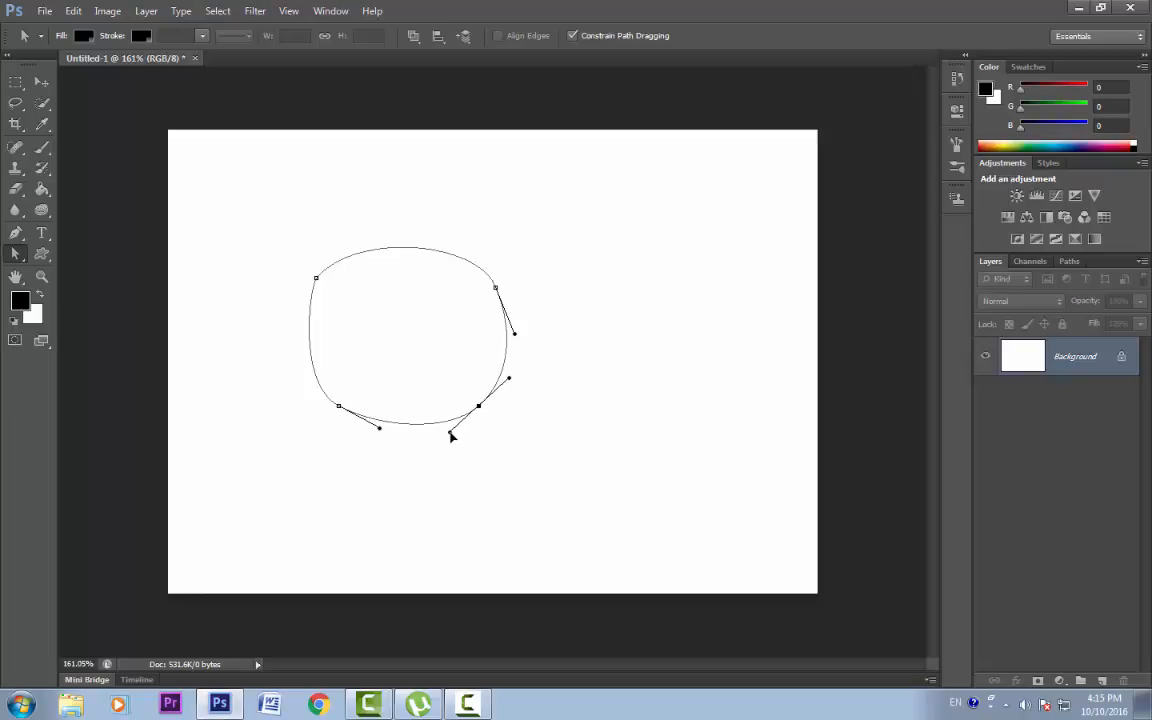
click(399, 253)
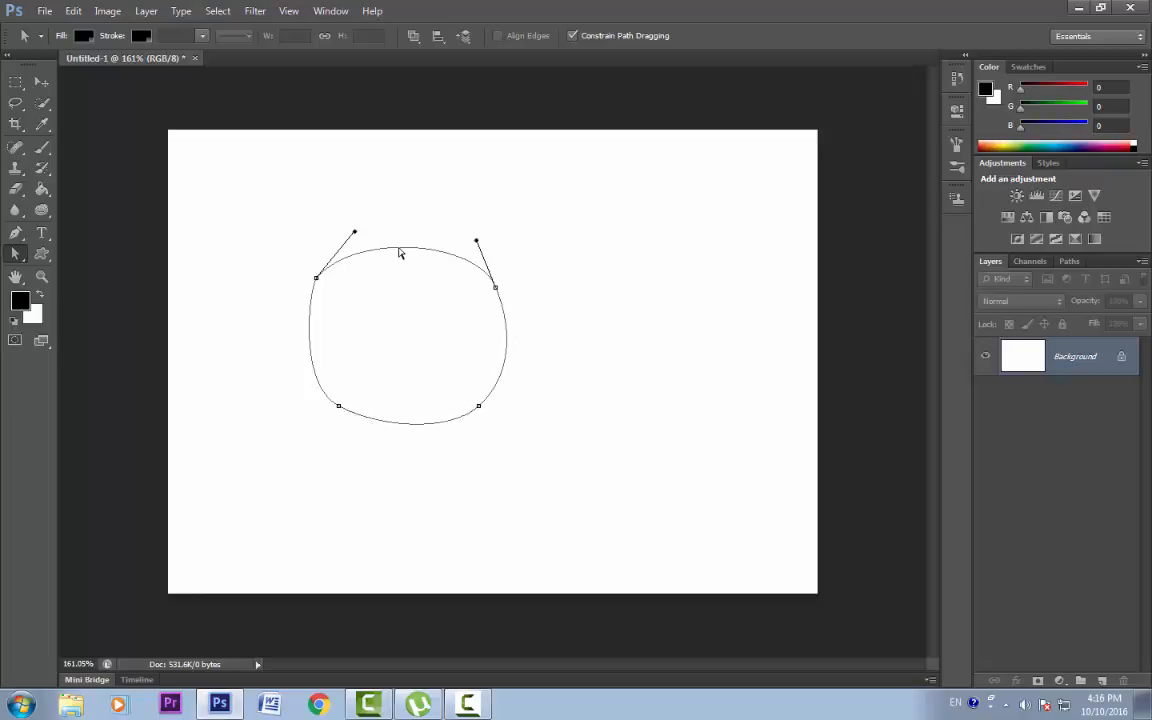
drag(404, 251, 431, 230)
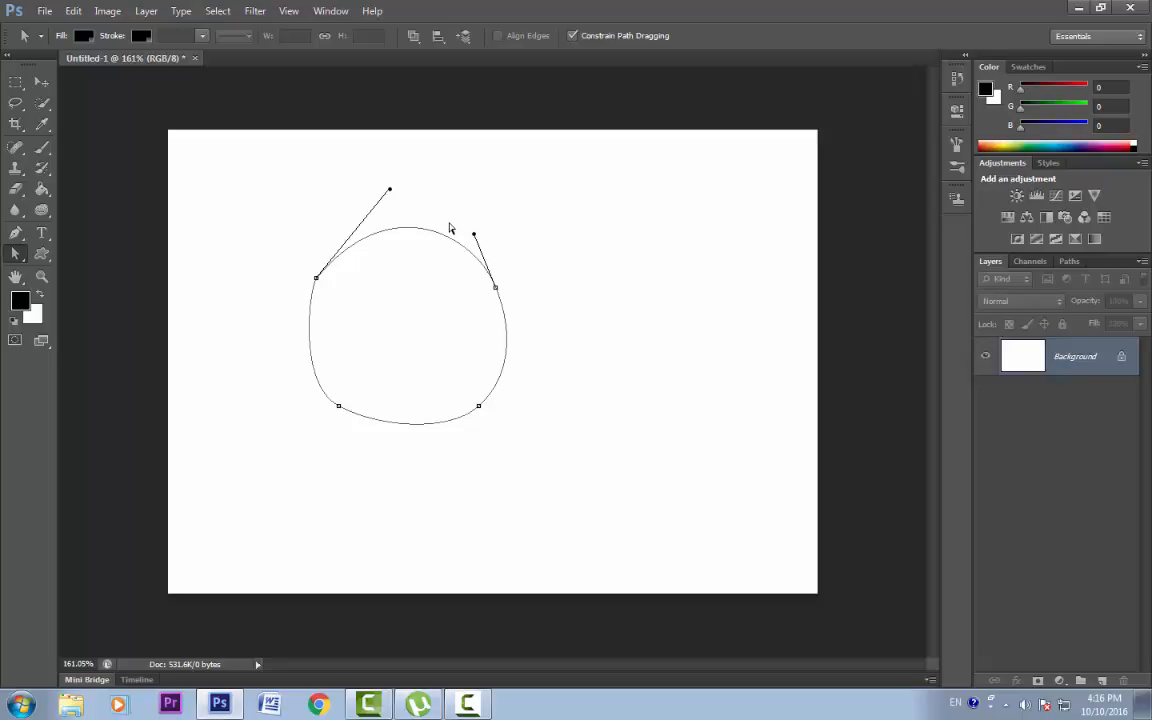
Step: Pull the rounded path's top curve slightly downward with the Direct Selection tool
click(573, 37)
mouse_move(421, 229)
mouse_down()
mouse_move(418, 198)
mouse_move(463, 237)
mouse_move(370, 246)
mouse_move(473, 251)
mouse_move(391, 249)
mouse_move(450, 252)
mouse_move(410, 254)
mouse_move(429, 247)
mouse_move(419, 249)
mouse_up()
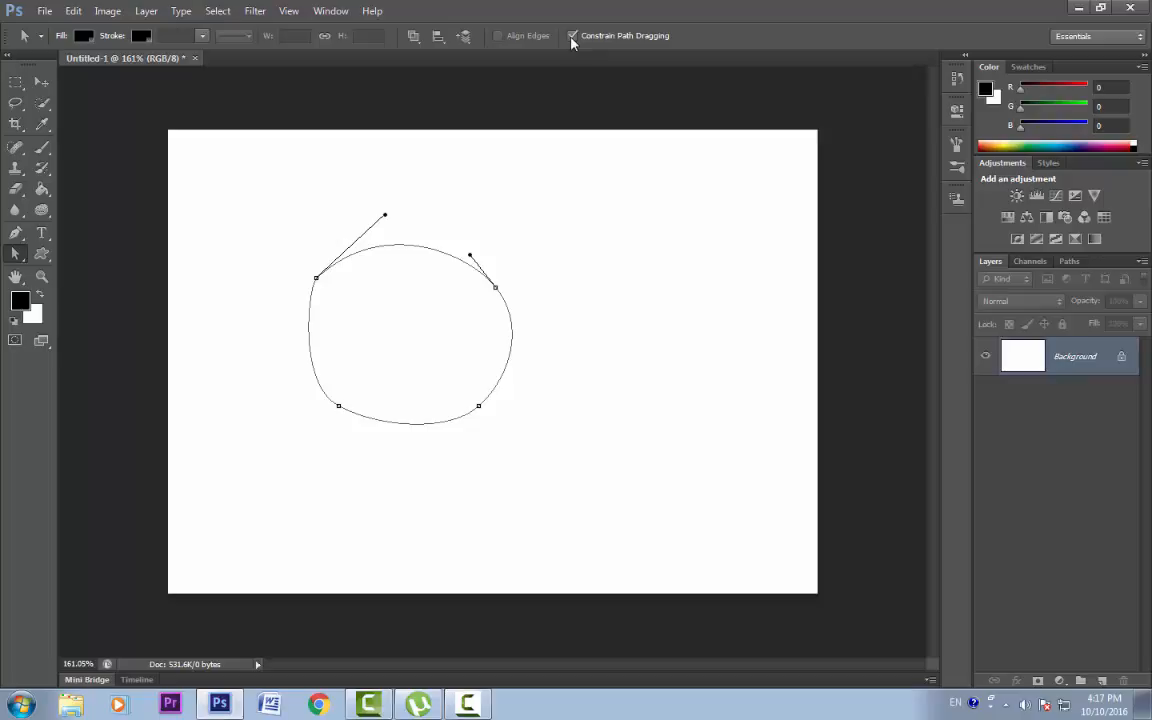
Step: Reshape the upper-right anchor with the Convert Point tool, redirecting its lower handle so the path's right edge bends inward
drag(15, 232, 97, 299)
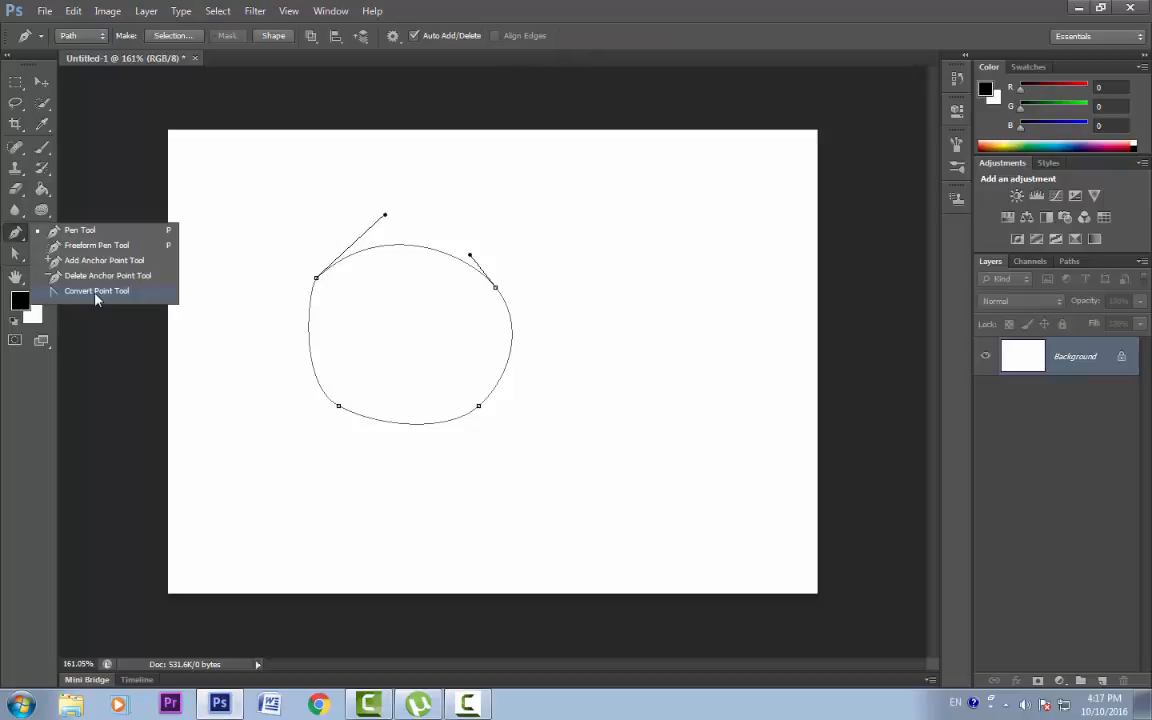
click(96, 292)
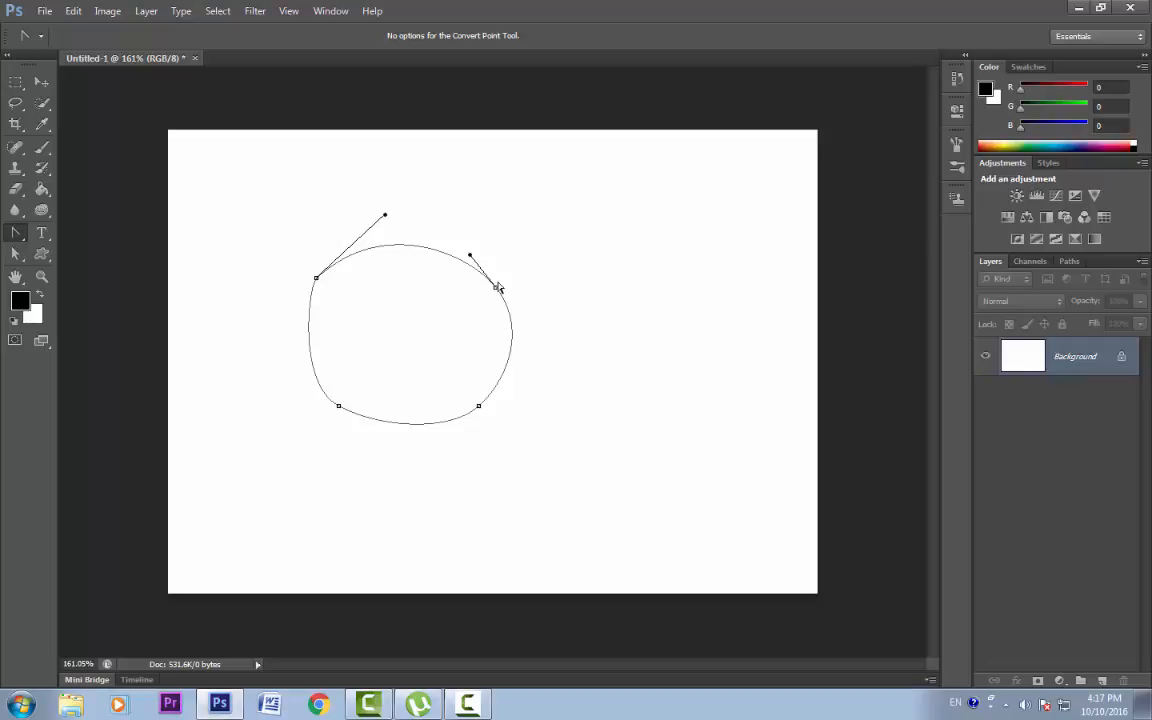
drag(494, 290, 516, 322)
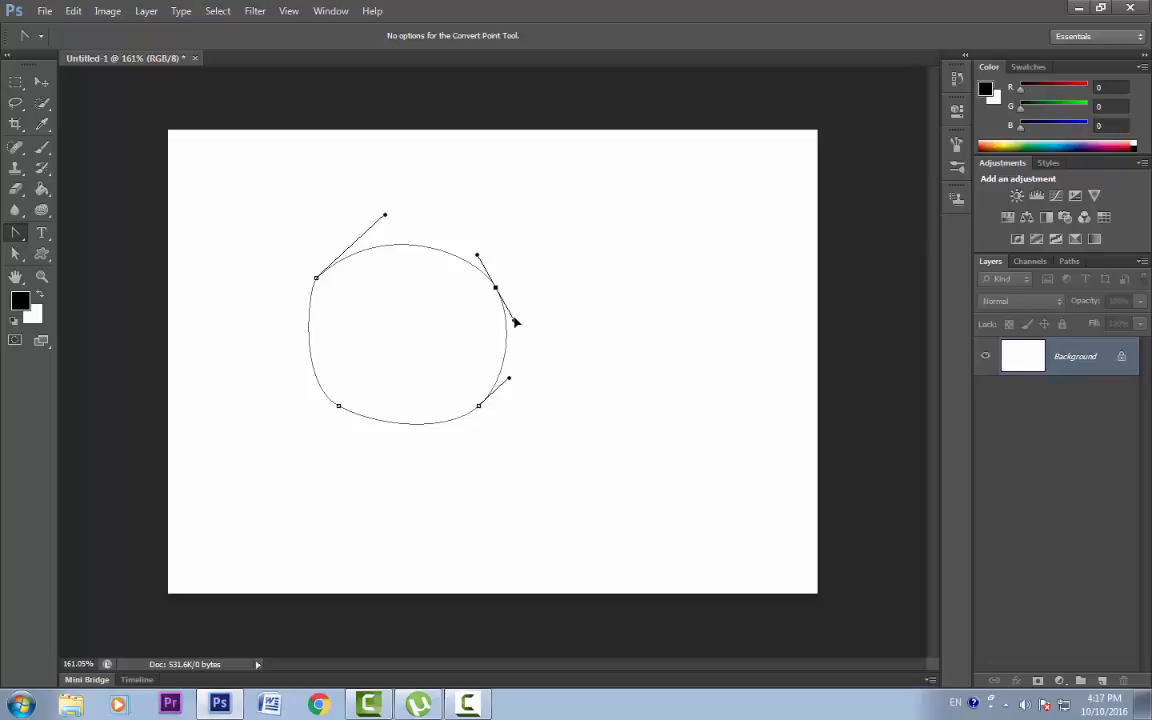
drag(516, 322, 471, 302)
Step: Curve the path's left edge inward by converting the lower-left anchor to a corner with an inward handle and redirecting the upper-left anchor's lower handle
click(338, 408)
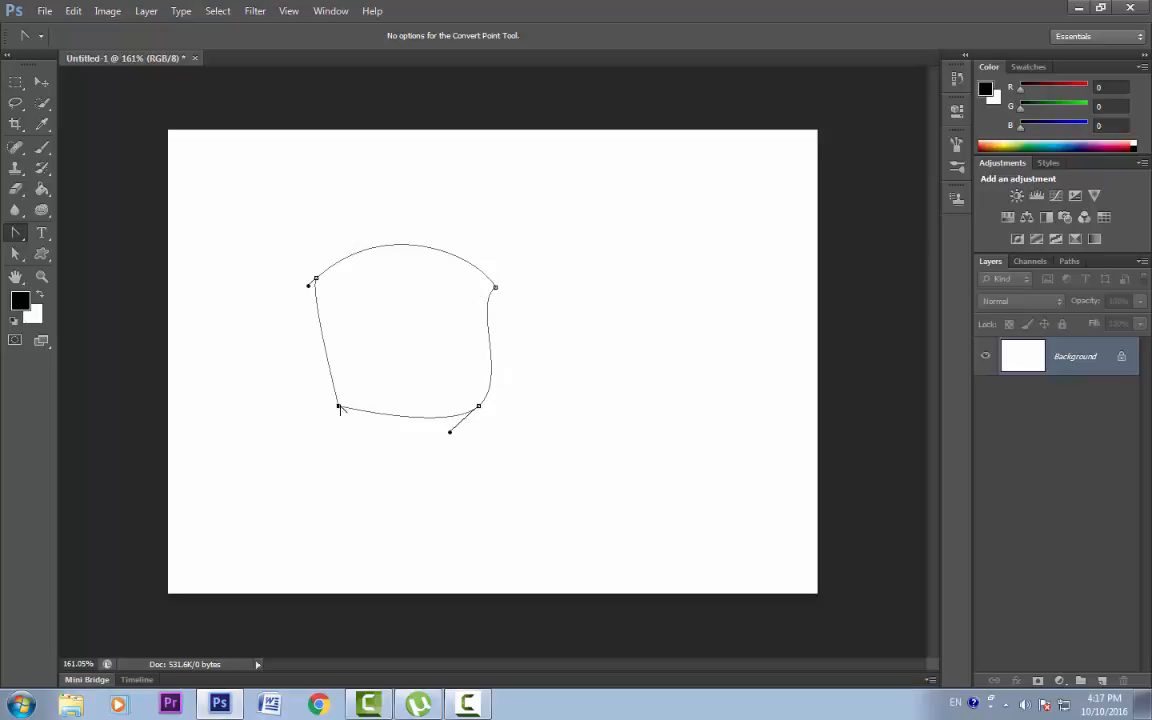
drag(339, 409, 397, 380)
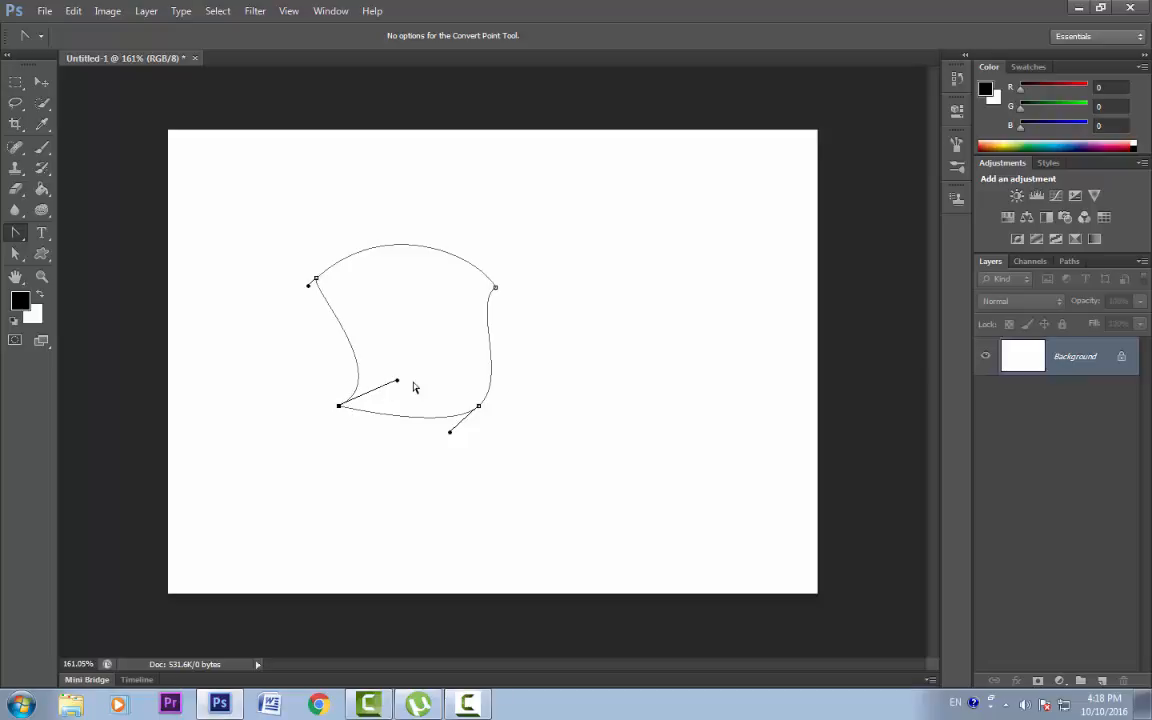
drag(15, 256, 92, 276)
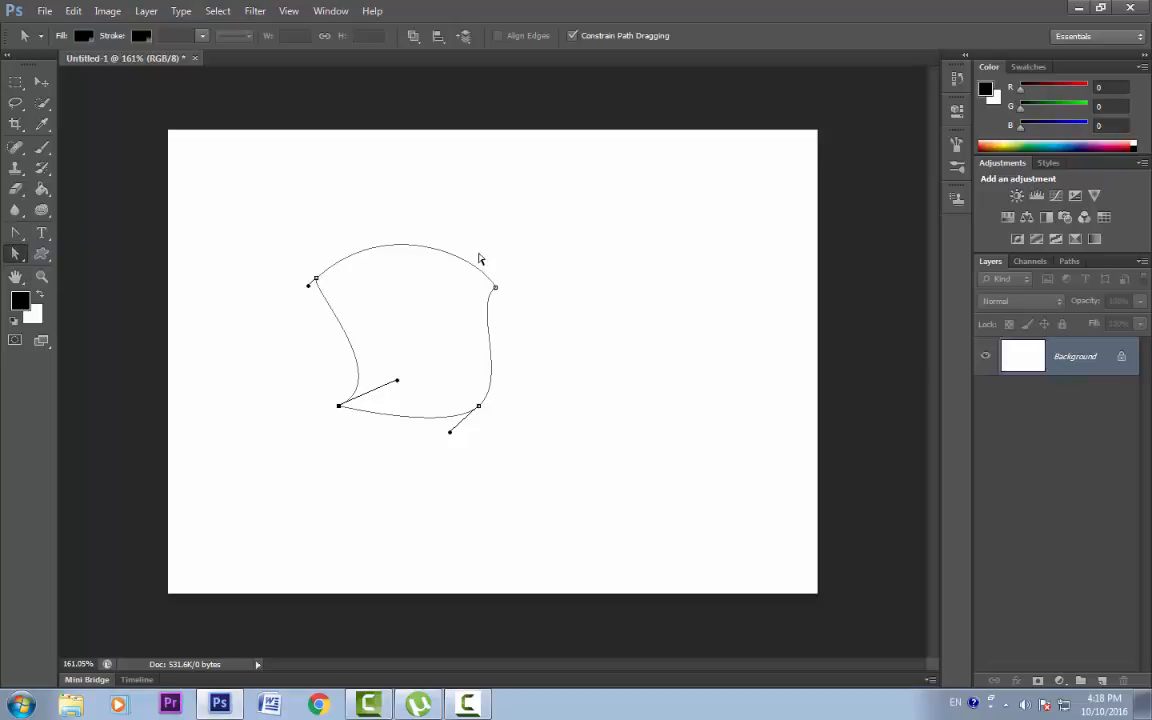
drag(303, 258, 367, 340)
click(317, 279)
drag(309, 287, 374, 296)
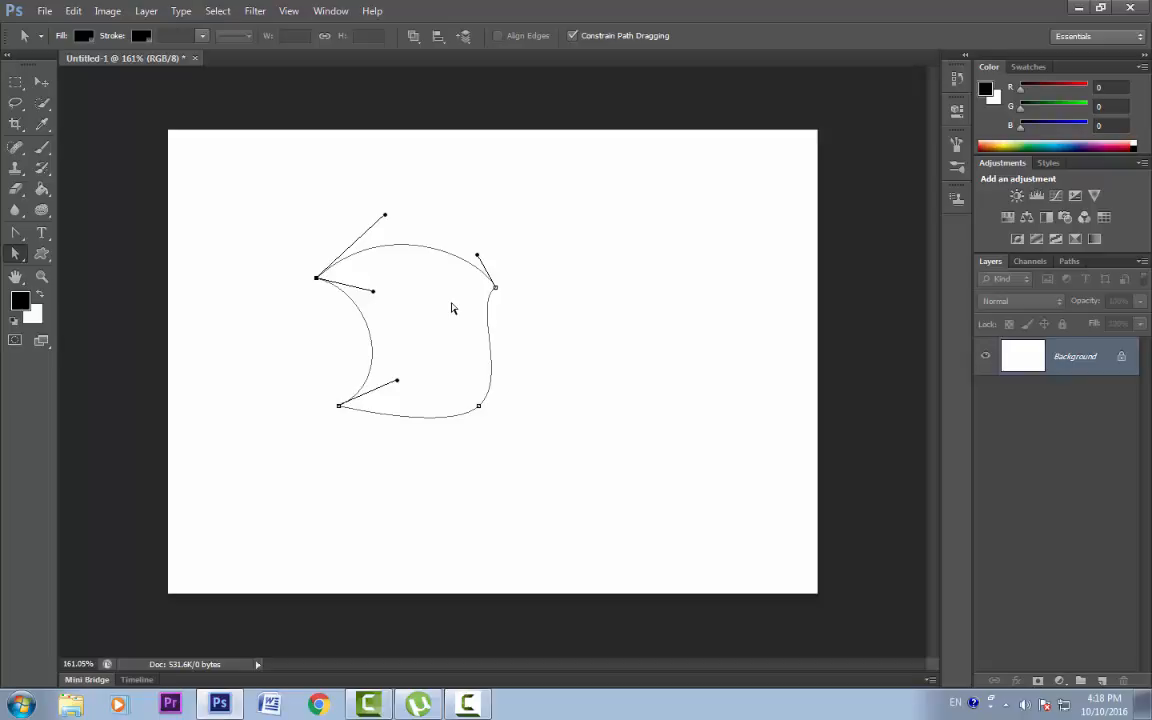
Step: Select the entire reshaped path and delete it from the canvas
click(15, 254)
click(100, 267)
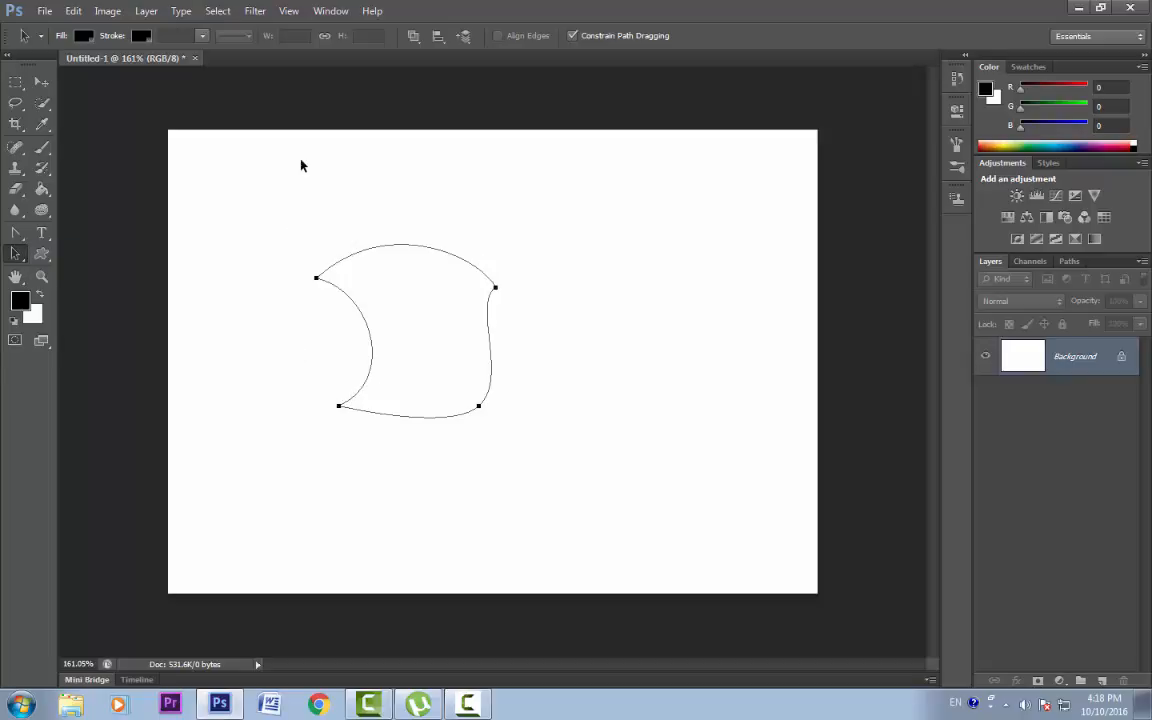
drag(301, 165, 568, 480)
key(Delete)
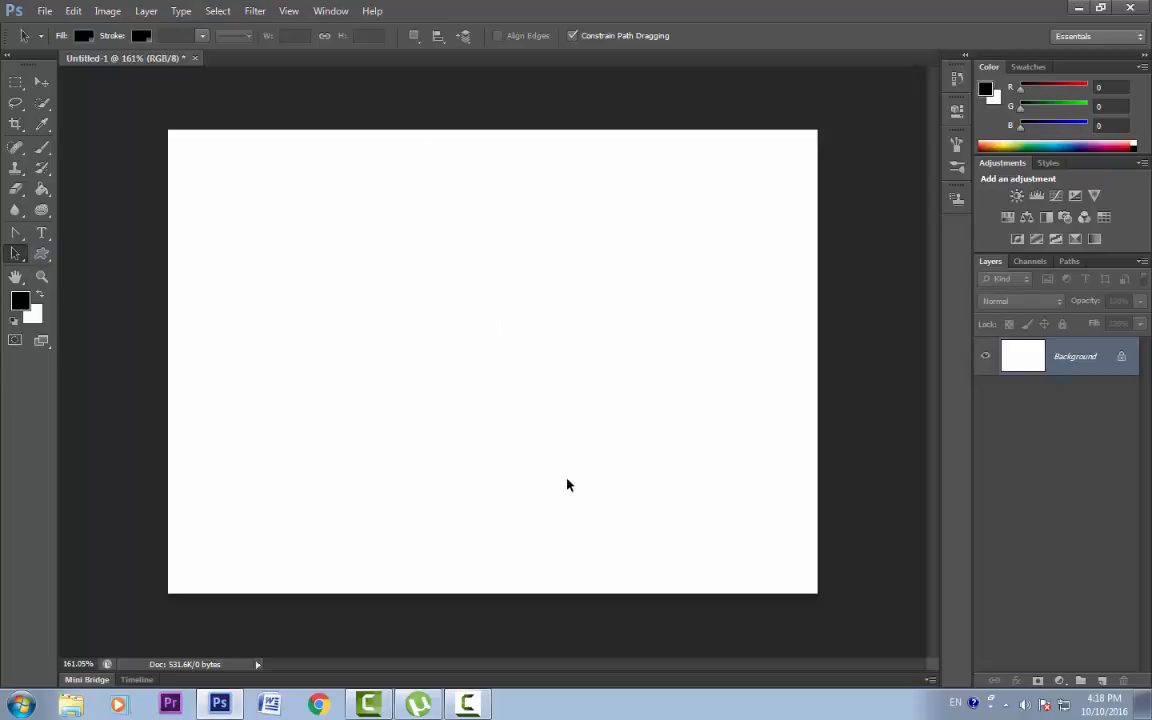
Step: Draw a closed, crescent-like path with the Pen tool, with an arched upper edge, a sharp lower-right corner and a wavy lower edge
click(15, 232)
click(88, 230)
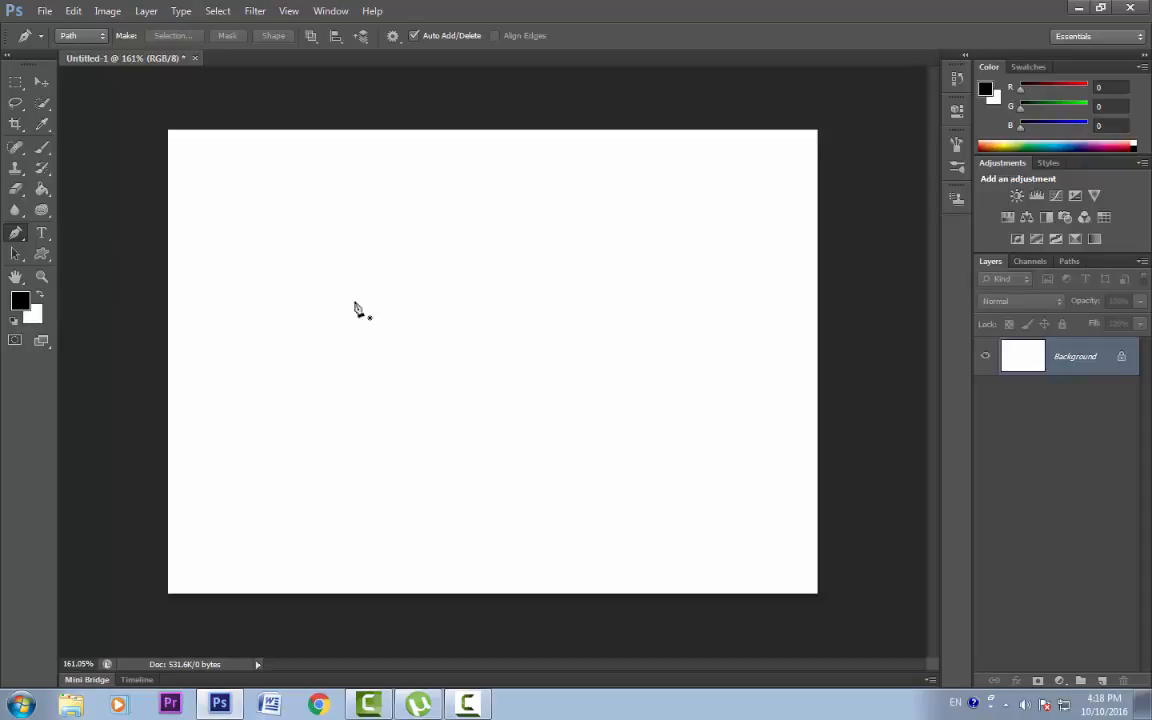
drag(316, 310, 380, 238)
drag(560, 288, 621, 346)
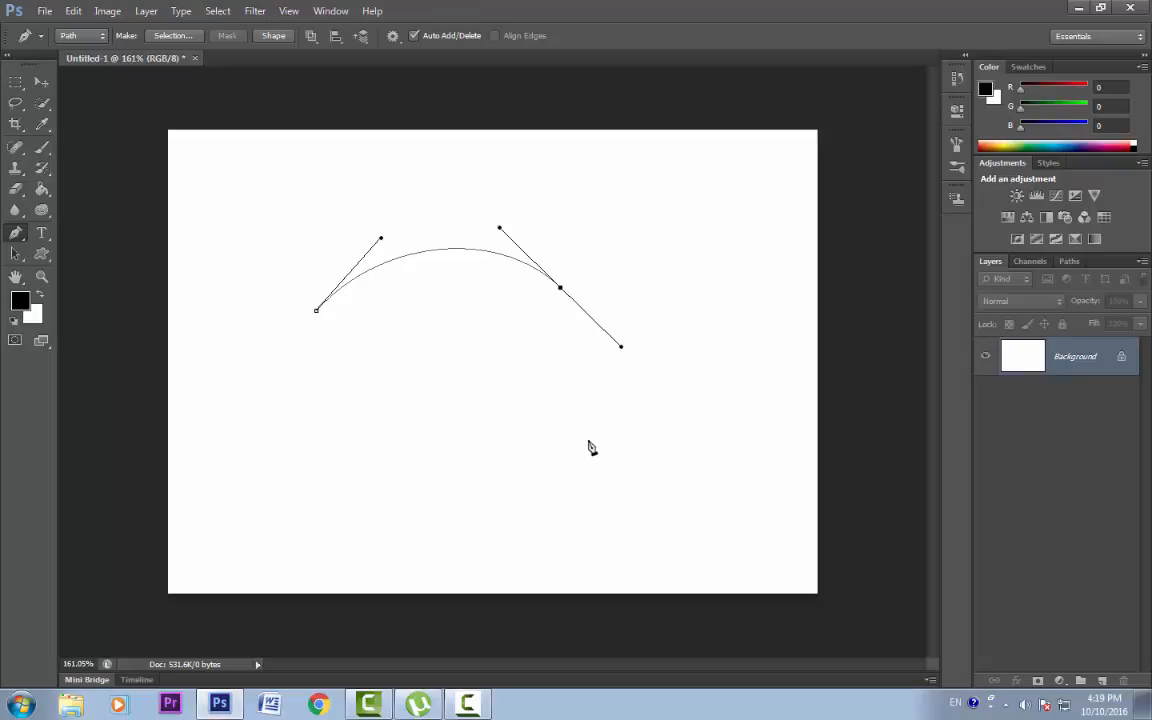
click(550, 460)
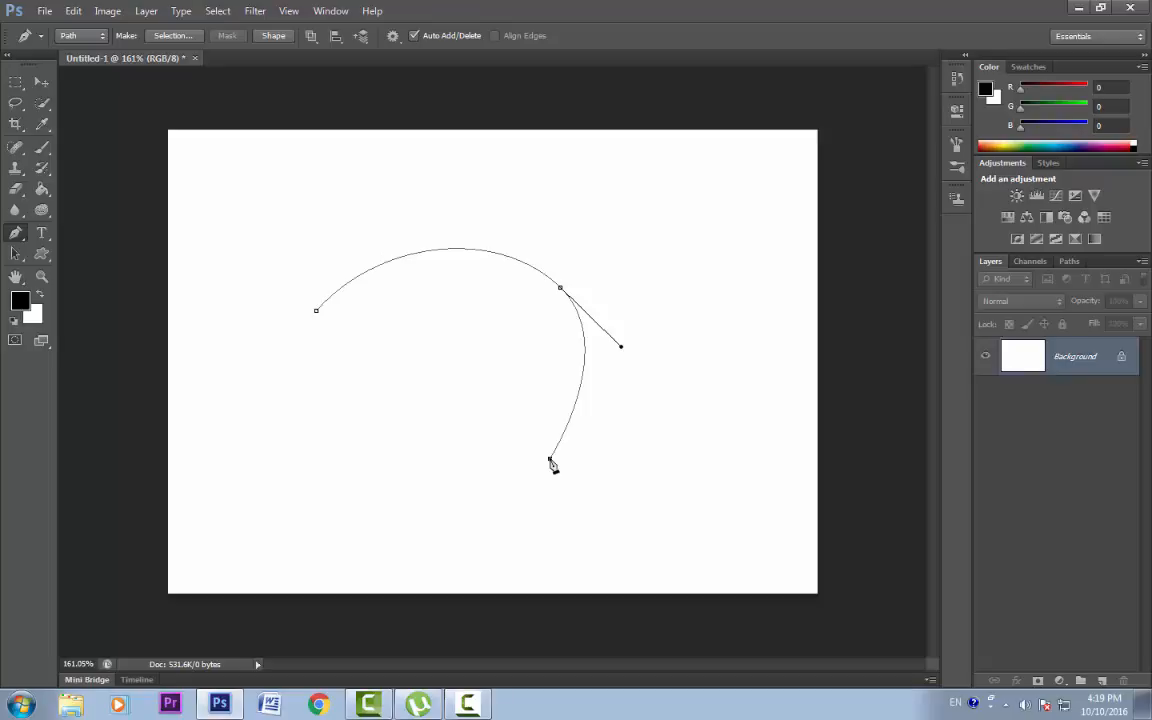
drag(551, 461, 493, 404)
drag(430, 349, 370, 343)
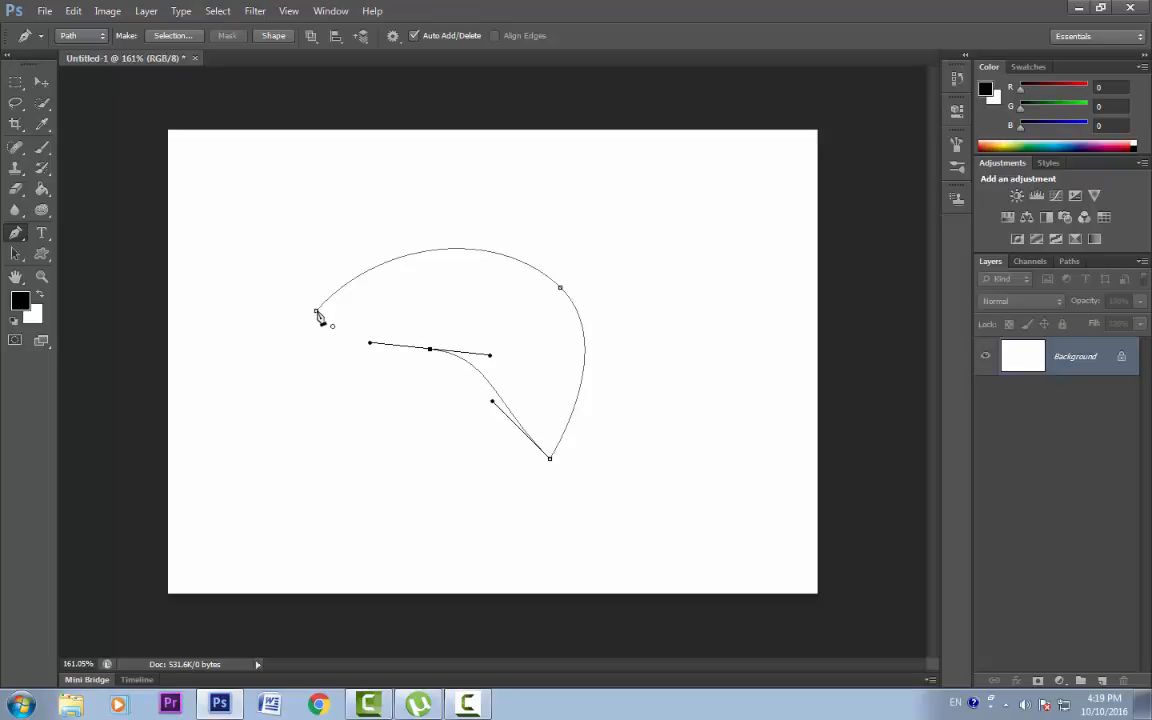
click(318, 313)
click(317, 311)
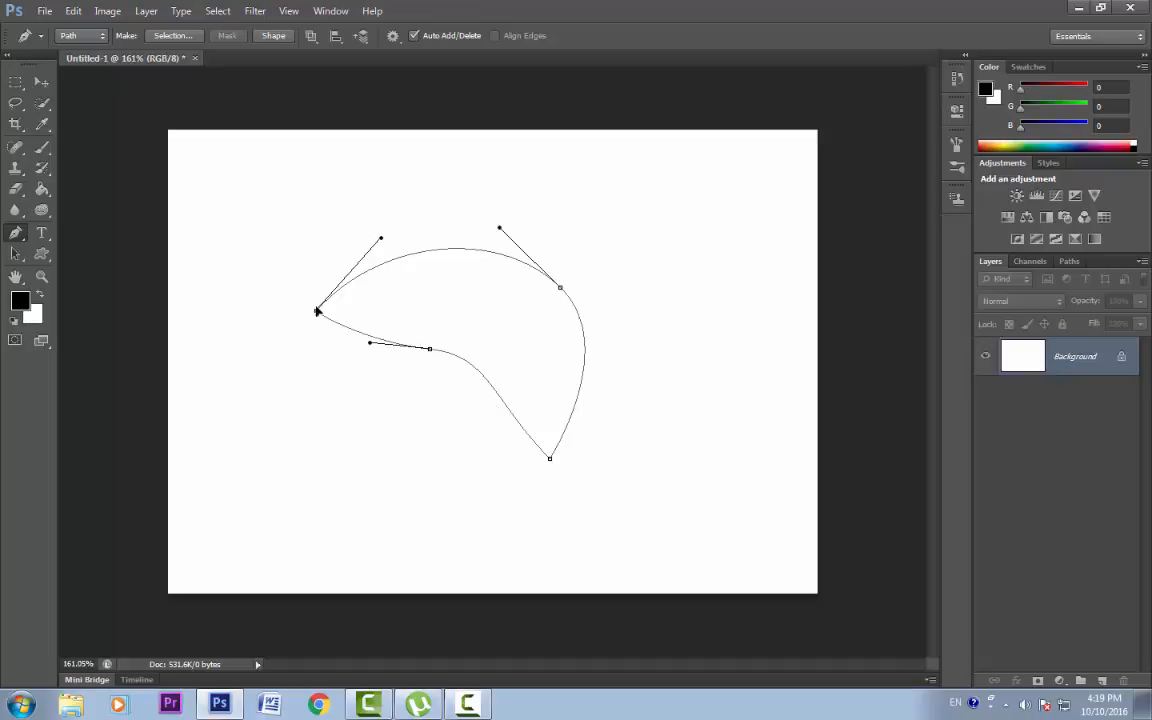
drag(317, 311, 268, 338)
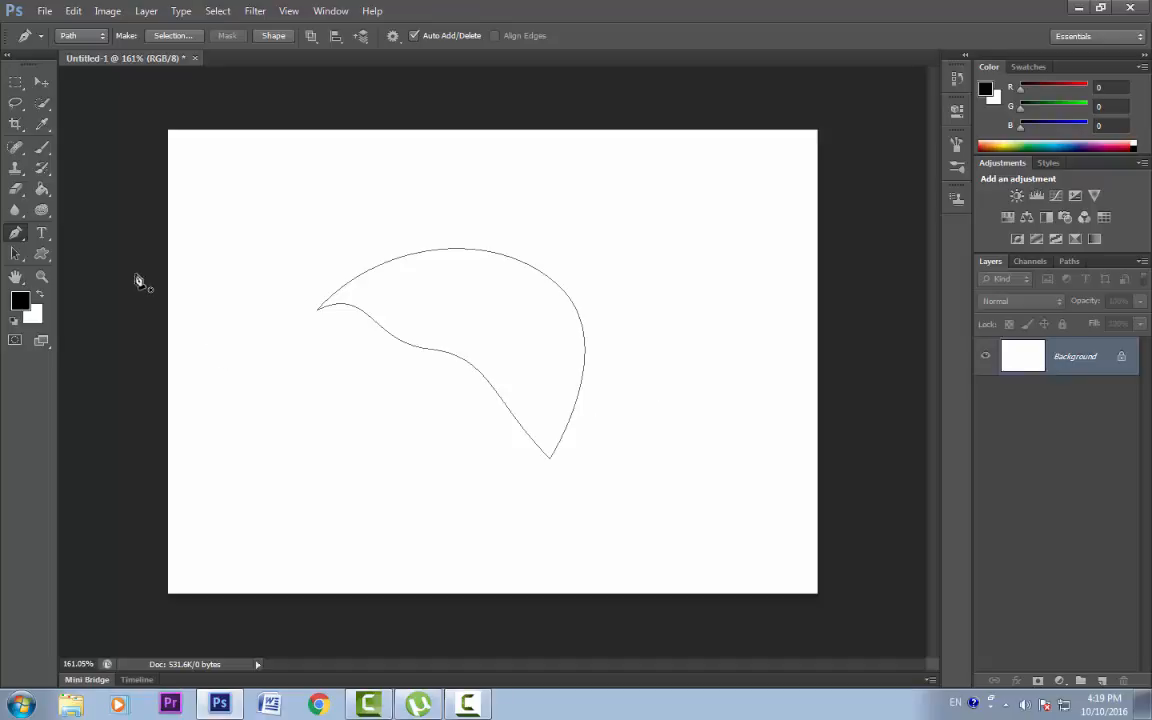
Step: Select the whole crescent-like path and delete it
drag(15, 253, 76, 232)
drag(290, 200, 812, 500)
key(Delete)
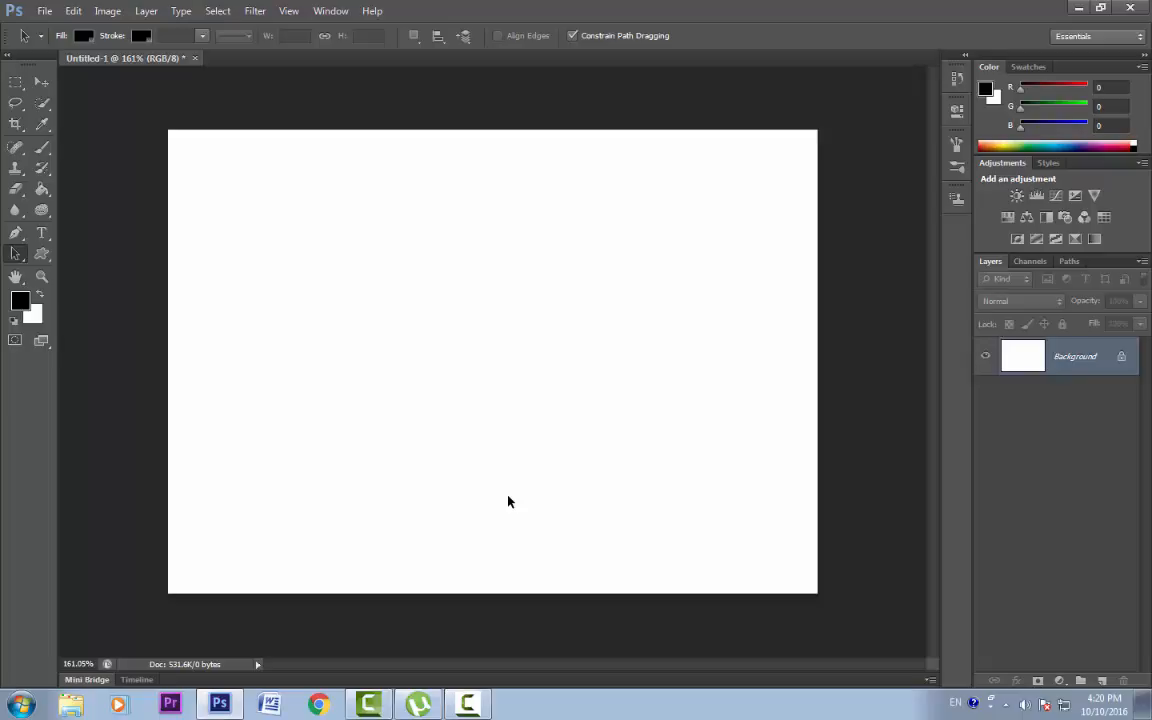
Step: Turn on the Pen tool's Rubber Band option and draw a closed leaf-shaped path from one curved anchor and two corner anchors
click(15, 232)
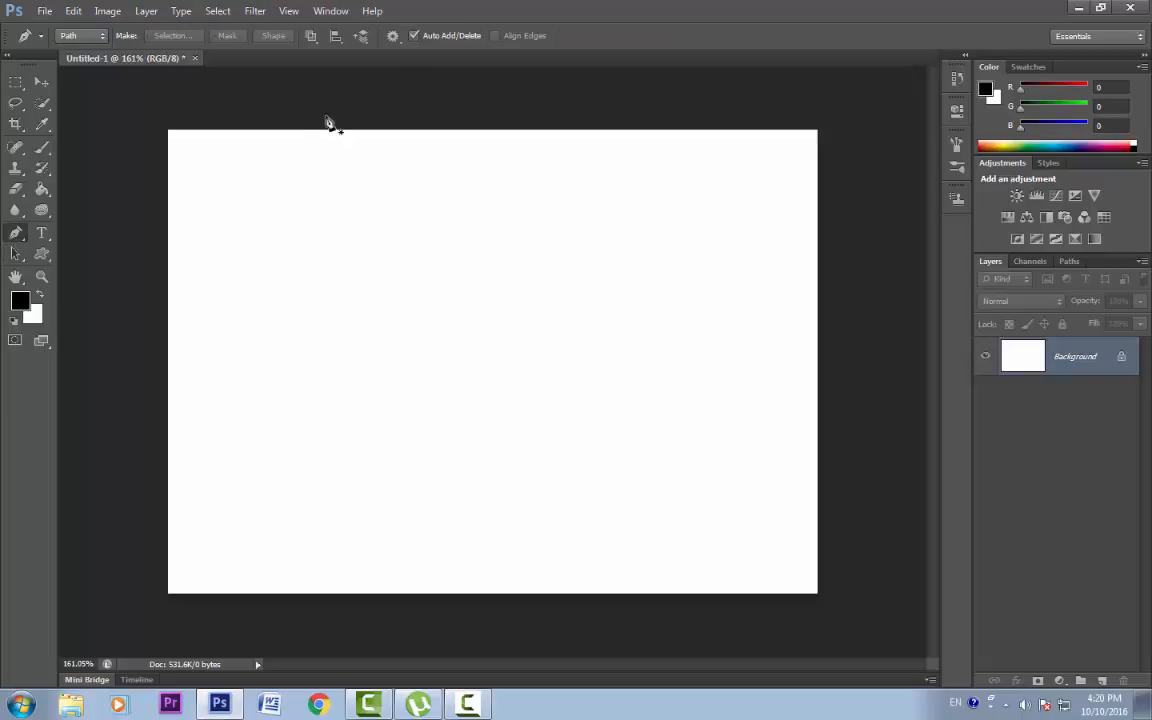
click(399, 41)
click(334, 330)
drag(334, 329, 432, 267)
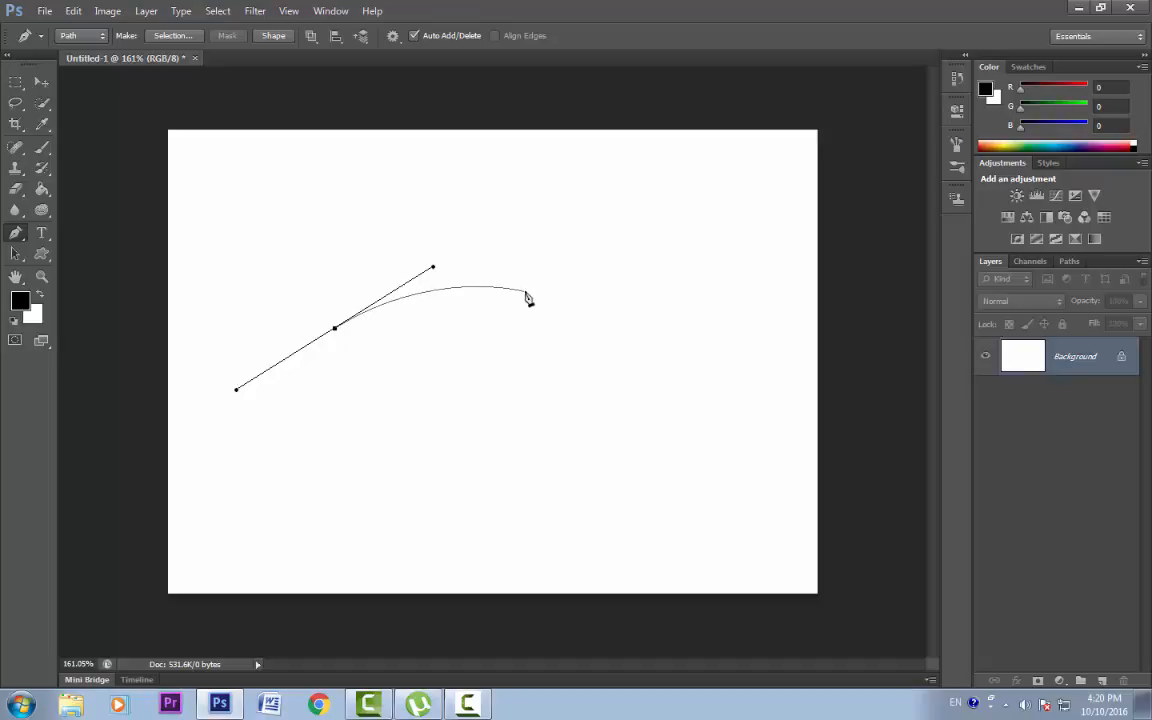
click(607, 295)
click(483, 360)
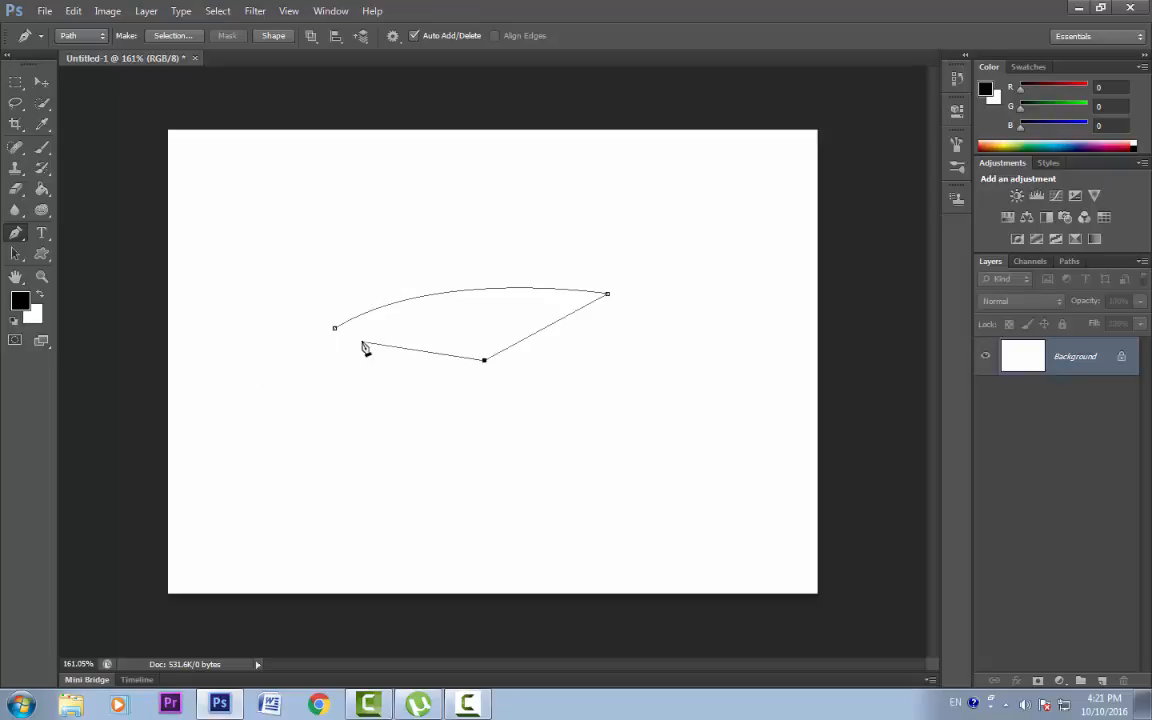
click(336, 328)
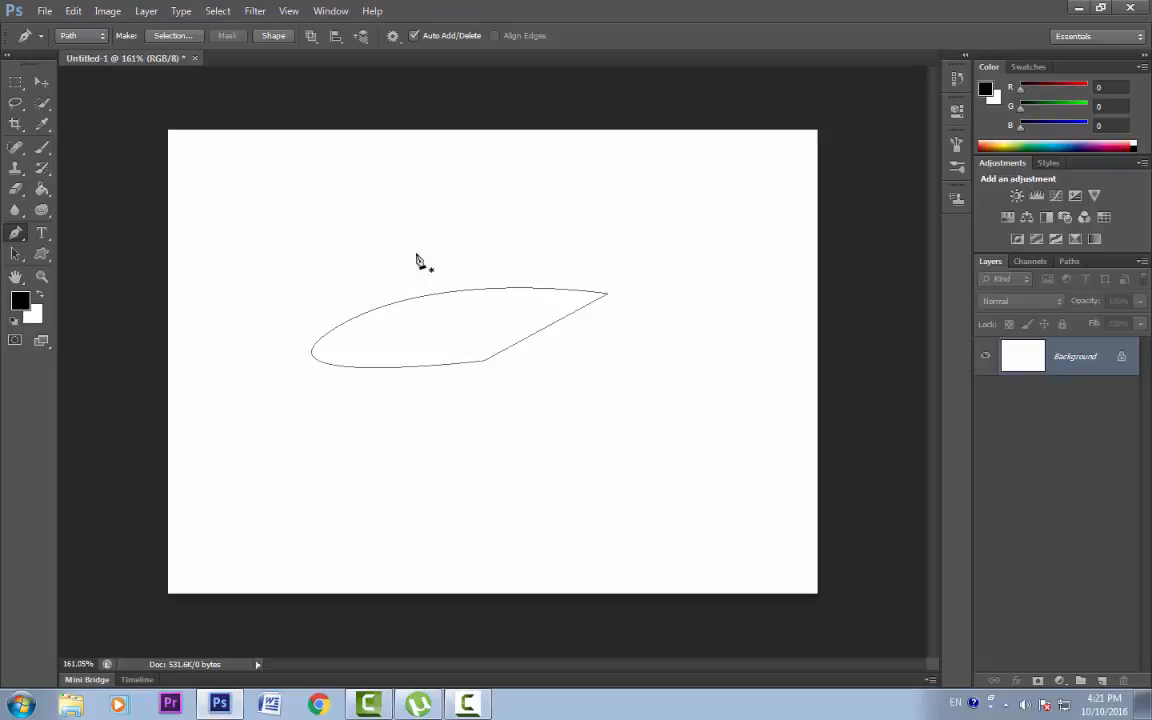
Step: View the Pen tool's Rubber Band option, and select and delete the leaf-shaped path
click(392, 36)
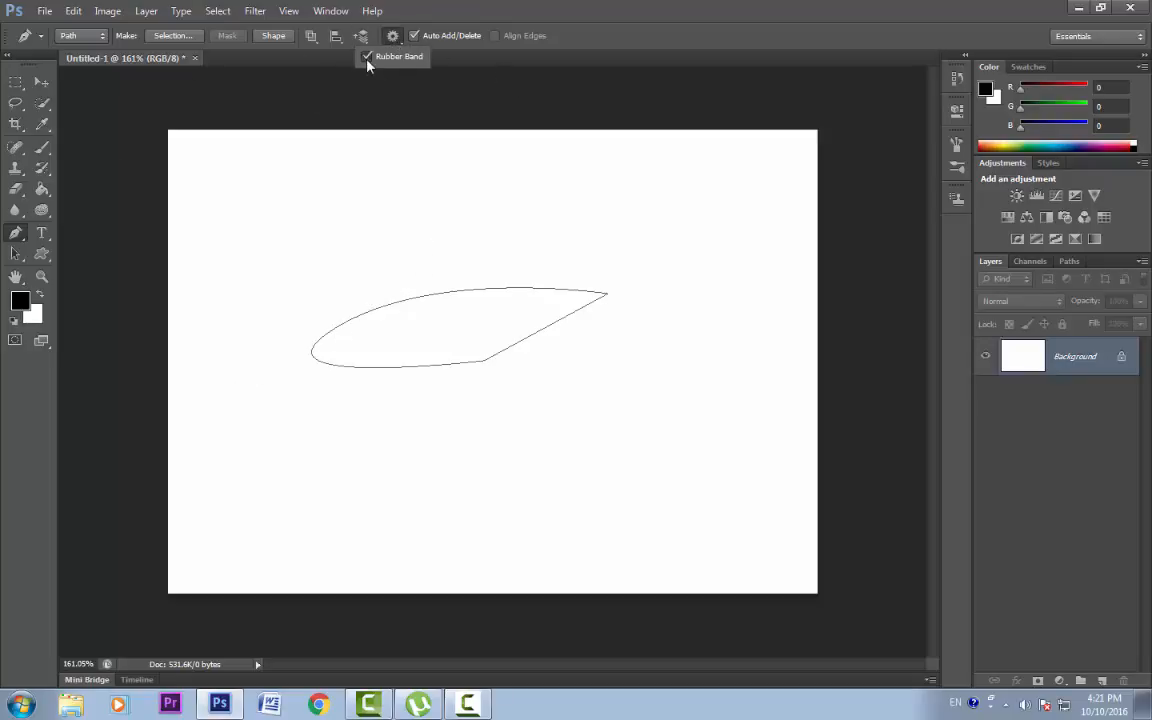
key(a)
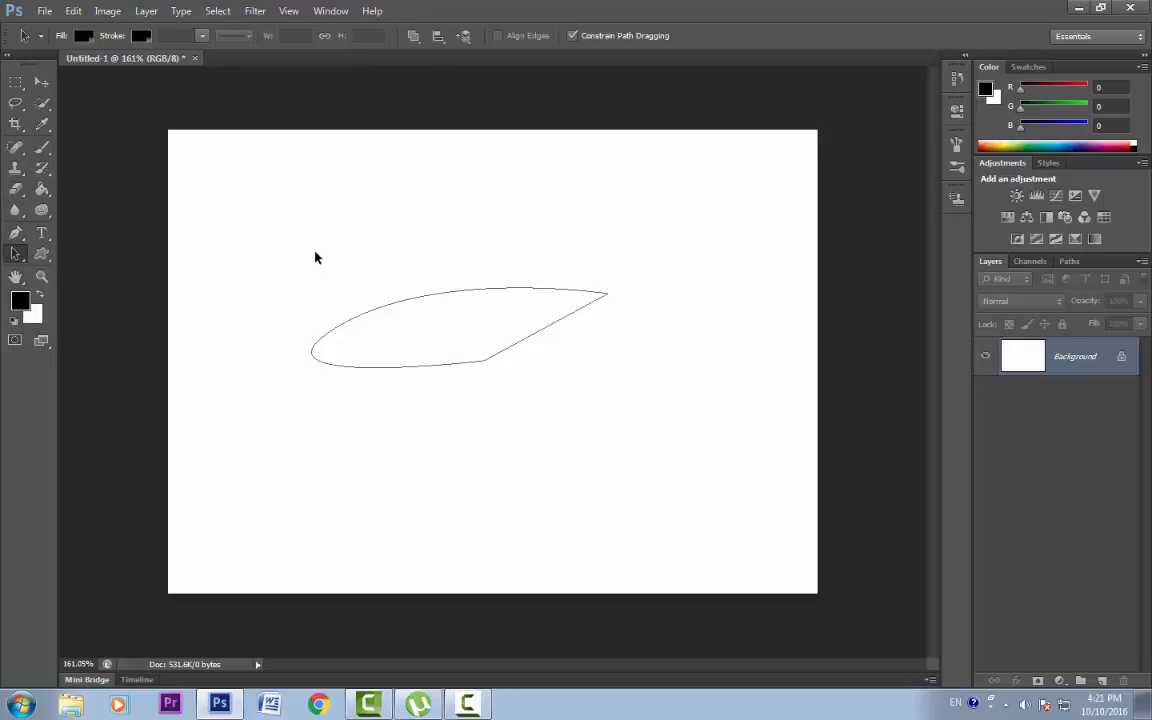
drag(315, 258, 887, 455)
key(Delete)
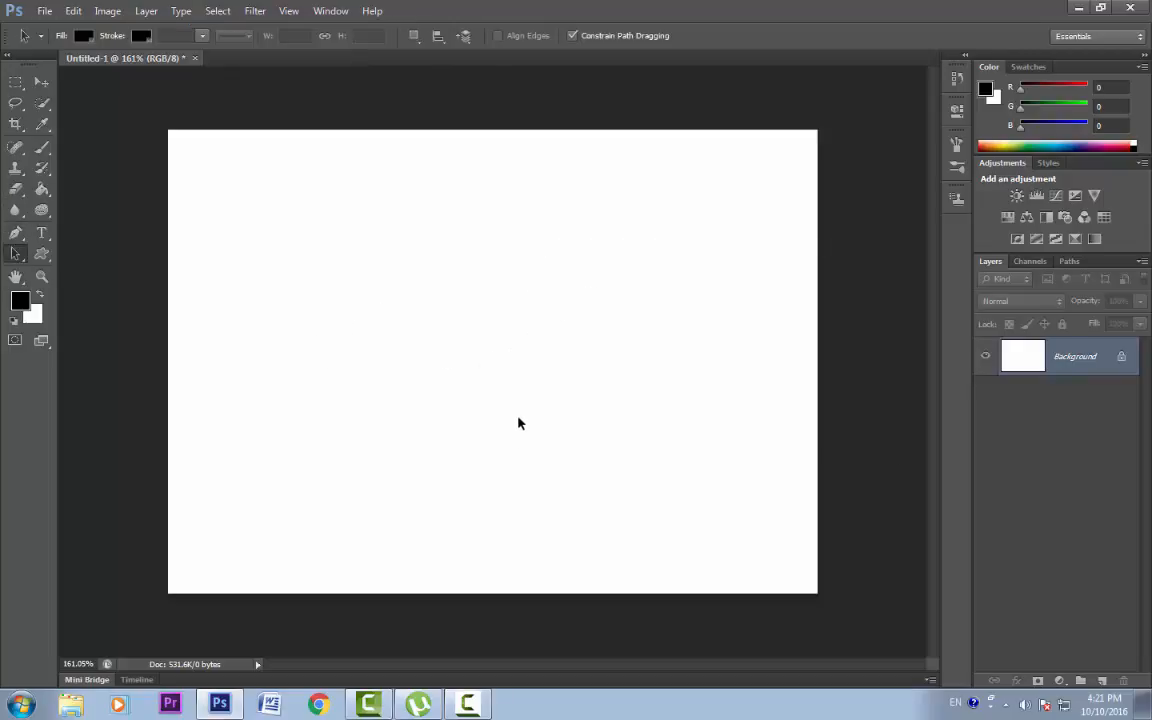
Step: Draw a wavy freehand outline with a zigzag inner loop across the canvas's upper middle using the Freeform Pen tool
click(15, 235)
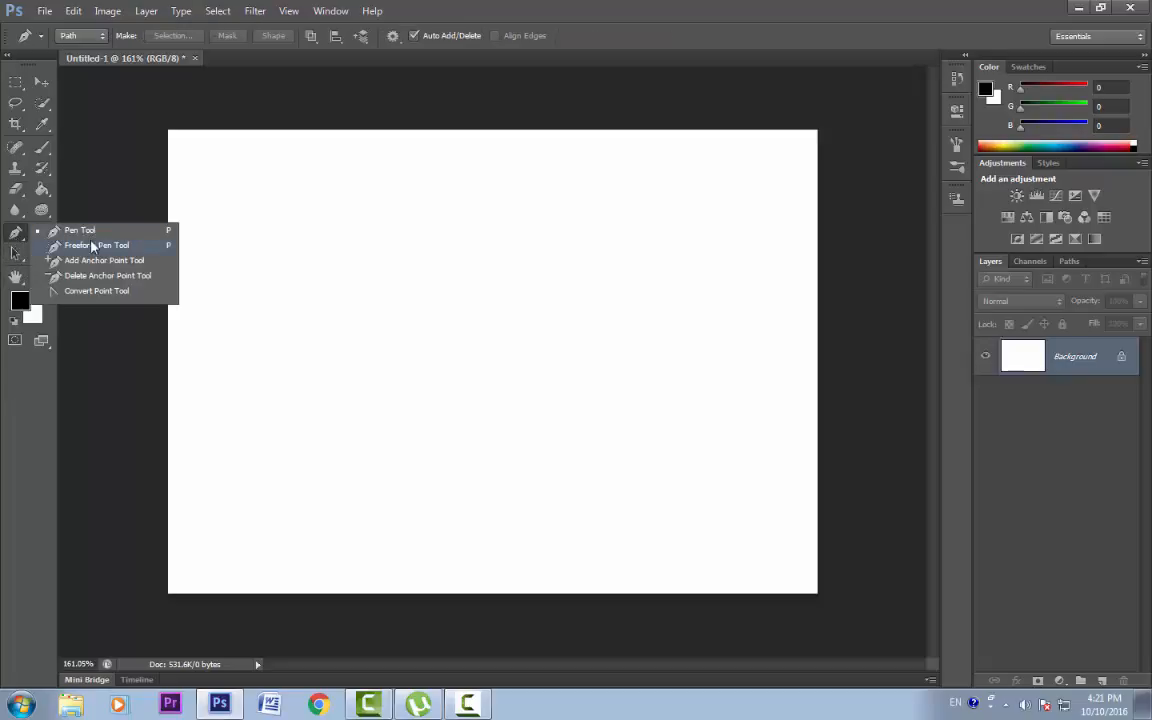
click(92, 249)
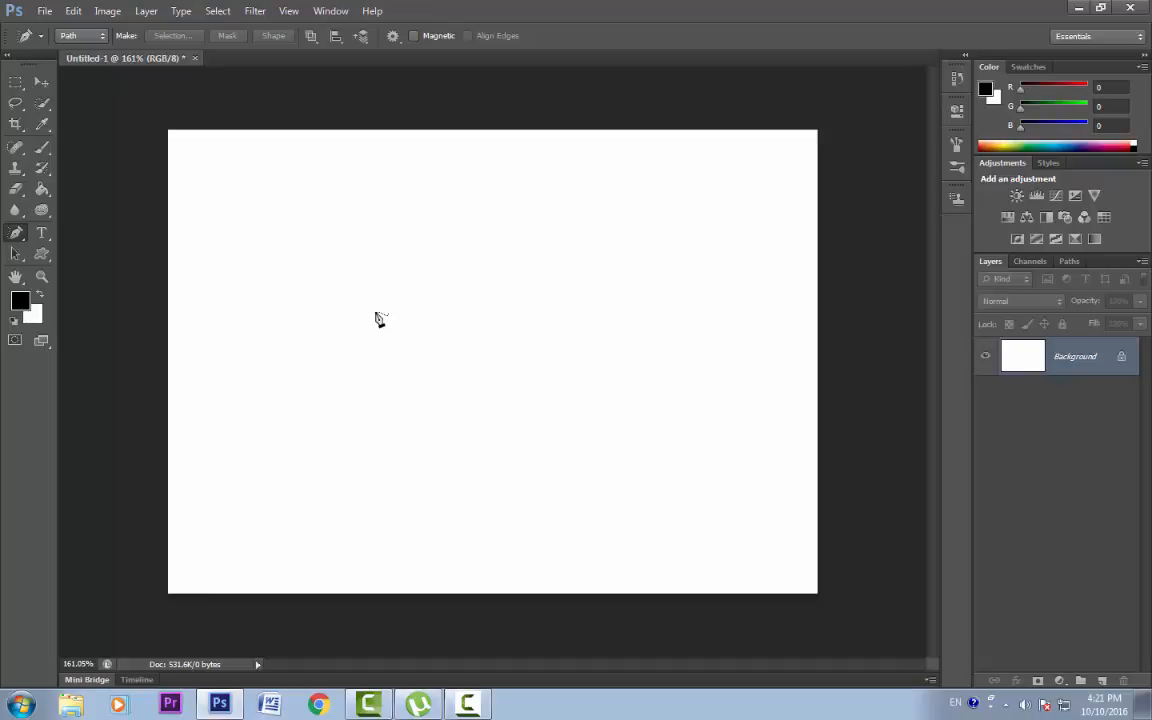
mouse_move(375, 311)
mouse_down()
mouse_move(423, 331)
mouse_move(446, 293)
mouse_move(477, 328)
mouse_move(513, 287)
mouse_move(531, 286)
mouse_move(550, 325)
mouse_move(588, 303)
mouse_move(590, 331)
mouse_move(608, 336)
mouse_move(611, 354)
mouse_move(530, 367)
mouse_move(500, 388)
mouse_move(489, 374)
mouse_move(447, 387)
mouse_move(418, 368)
mouse_move(376, 377)
mouse_move(371, 341)
mouse_move(317, 278)
mouse_move(338, 274)
mouse_move(358, 289)
mouse_move(363, 235)
mouse_move(386, 219)
mouse_move(397, 267)
mouse_move(451, 208)
mouse_move(469, 235)
mouse_move(510, 254)
mouse_move(535, 222)
mouse_move(576, 222)
mouse_move(596, 275)
mouse_move(645, 294)
mouse_move(654, 347)
mouse_move(535, 409)
mouse_move(472, 419)
mouse_move(422, 408)
mouse_move(379, 317)
mouse_up()
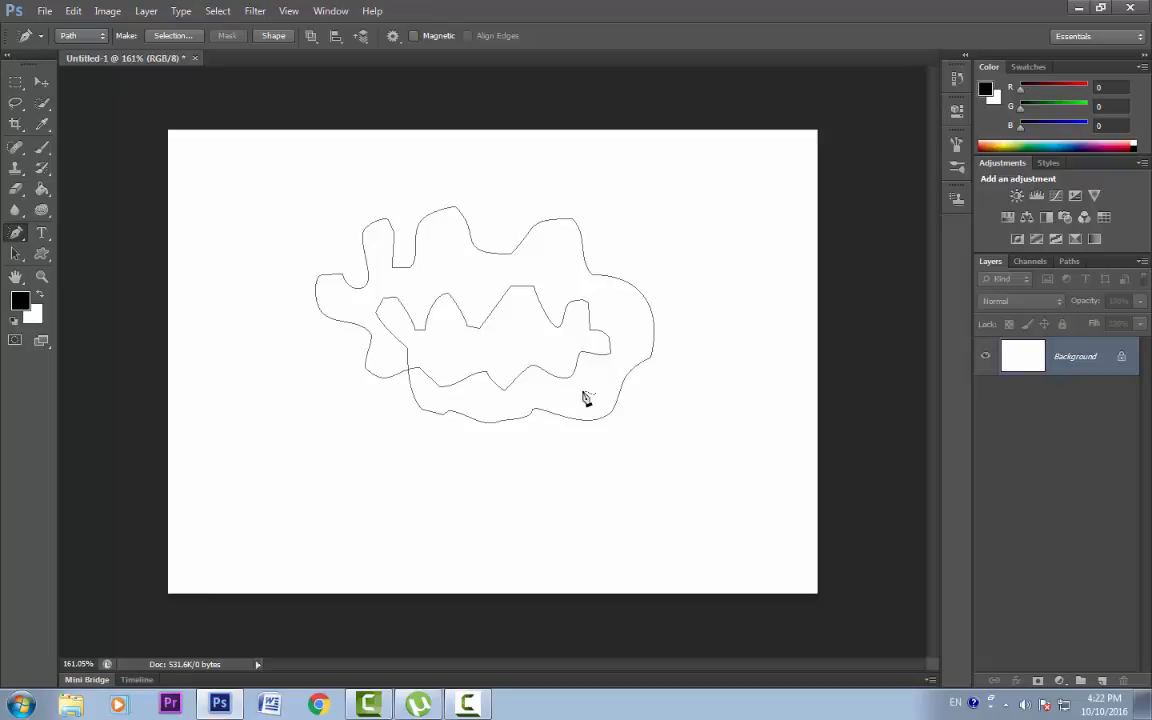
Step: Select the freehand path with the Direct Selection tool to show its anchor points
click(16, 257)
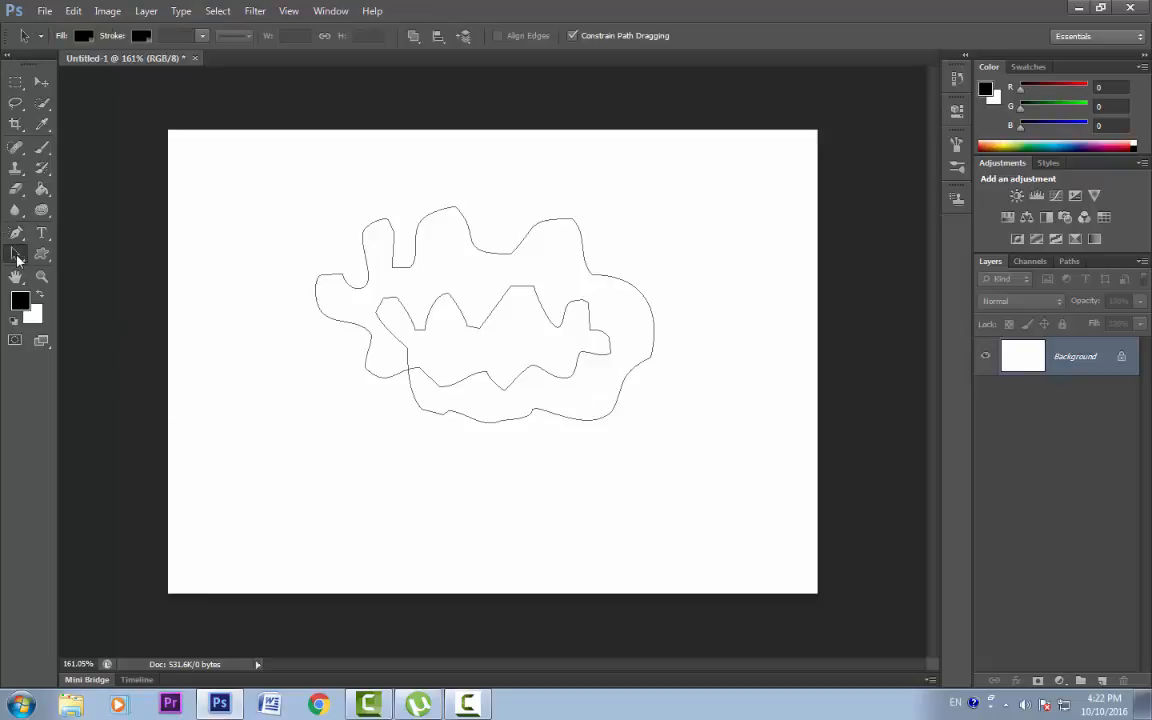
right_click(16, 257)
click(77, 265)
click(405, 270)
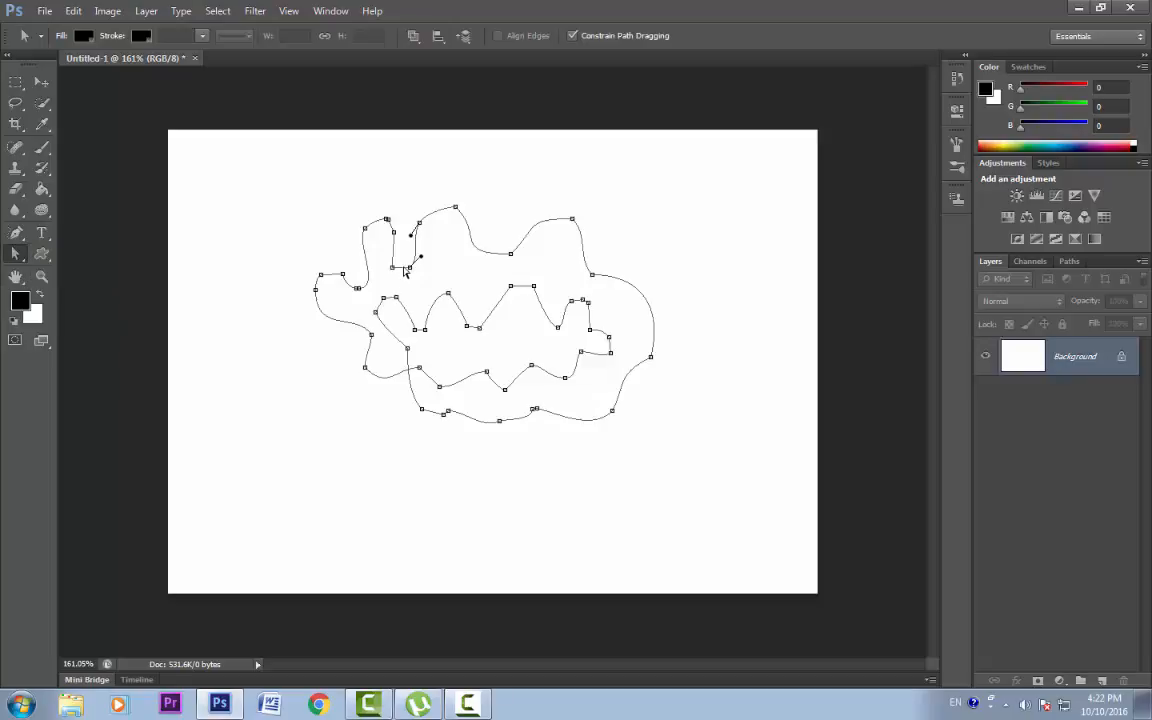